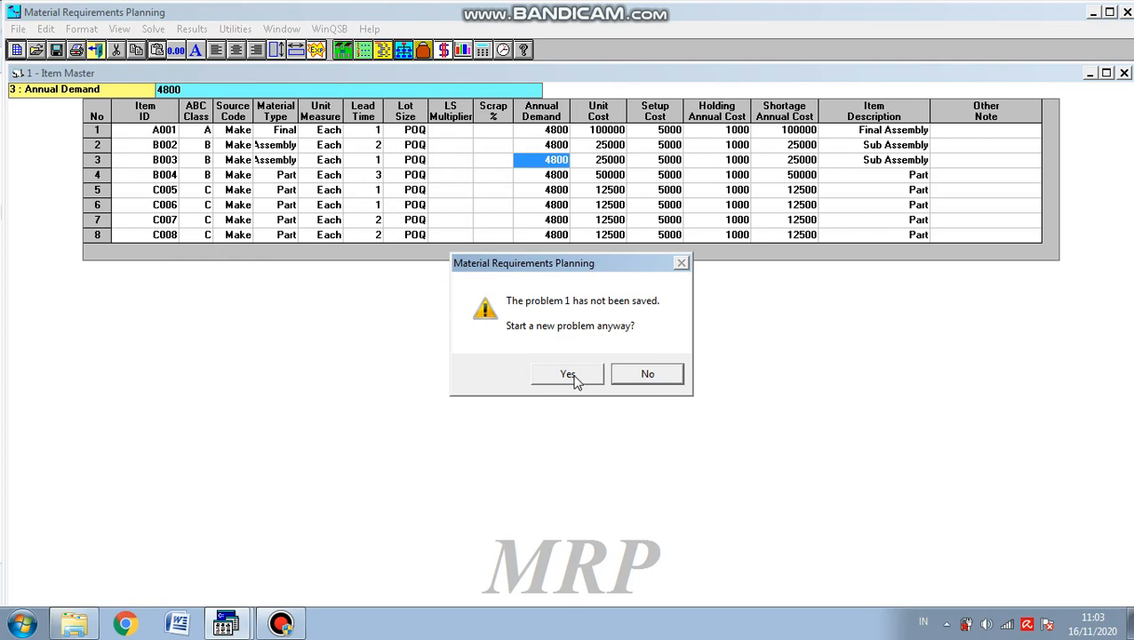
Start a new MRP problem titled 1 with 10 product and part items
left_click(574, 374)
left_click(16, 50)
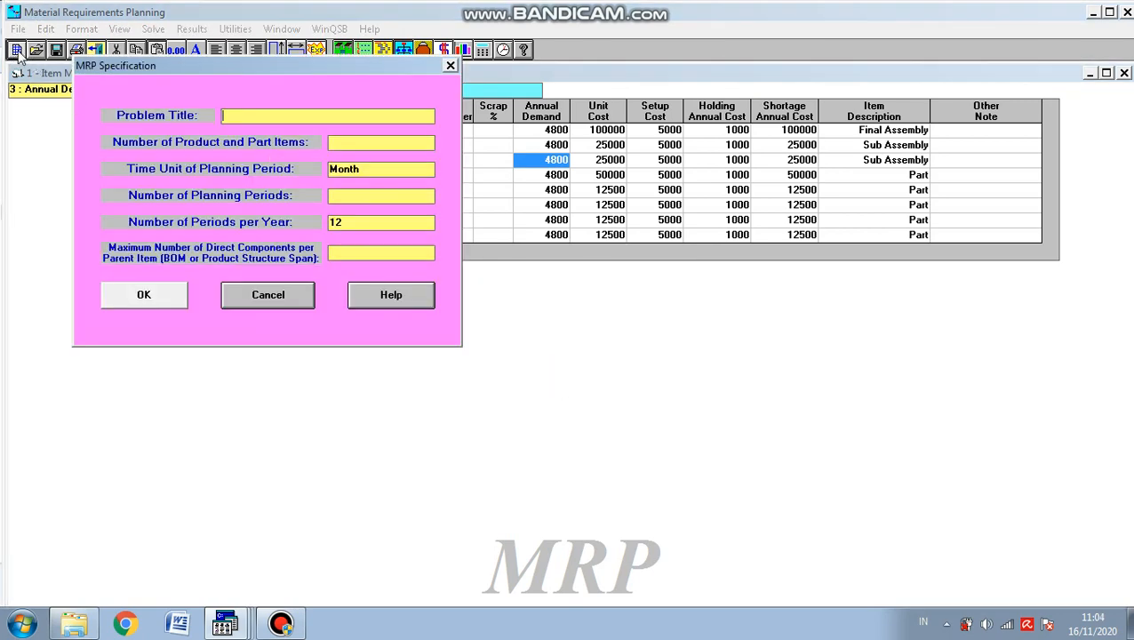
left_click_drag(178, 67, 368, 134)
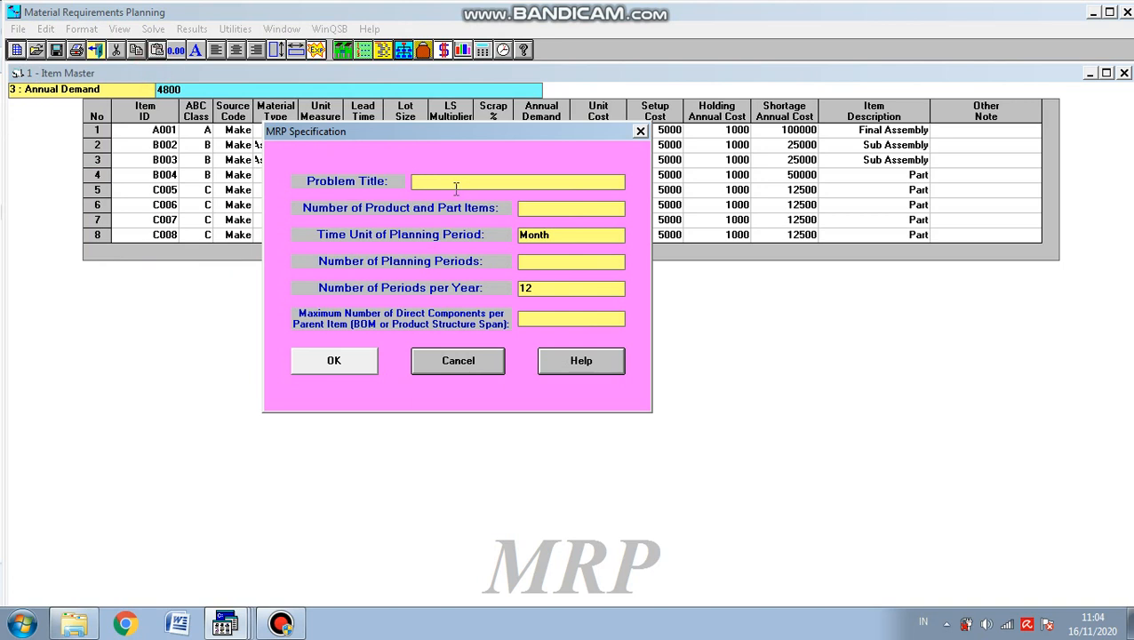
left_click(455, 187)
type("1")
left_click(549, 208)
type("10")
Specify WEEK as the planning time unit, 12 planning periods and at most 4 direct components per parent, and cancel the specification
left_click(565, 233)
left_click(442, 233)
type("wEEK")
key("shift+Home")
type("WEEK")
left_click(573, 262)
type("12")
left_click(536, 318)
left_click(540, 320)
type("4")
left_click(498, 361)
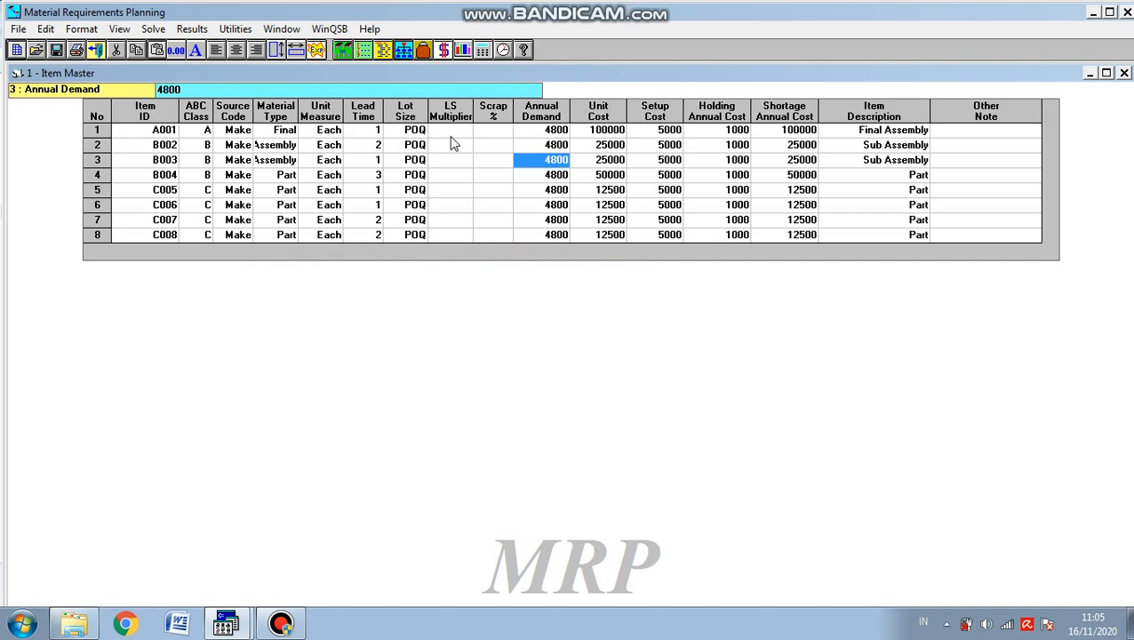
Examine the Lead Time, Lot Size and LS Multiplier columns of the Item Master table
key("Tab")
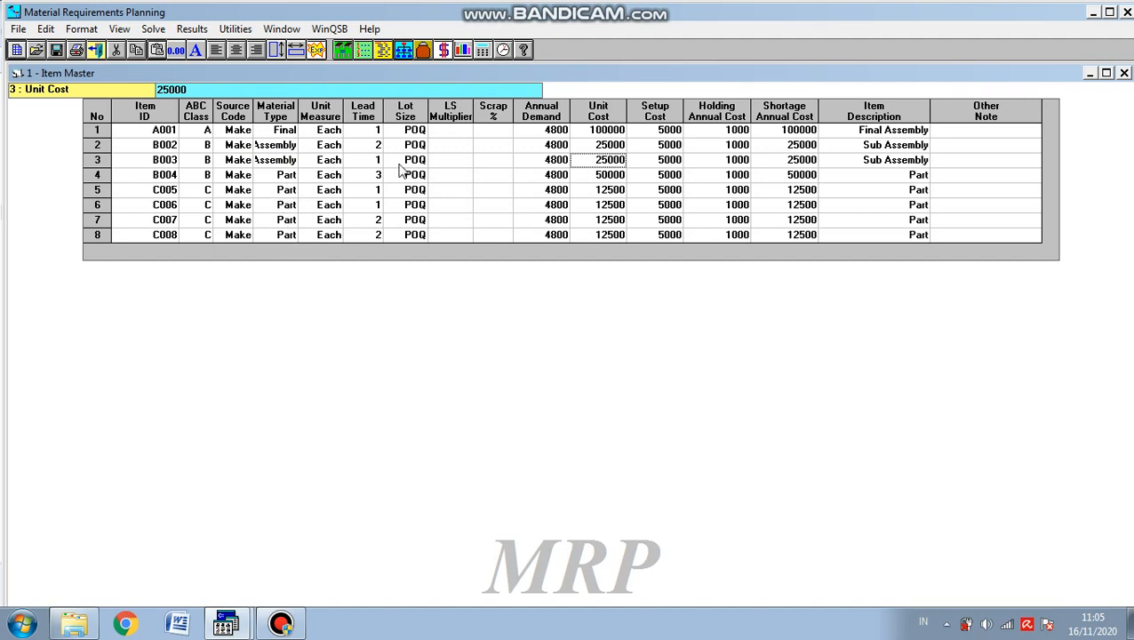
left_click_drag(373, 133, 373, 235)
left_click(372, 130)
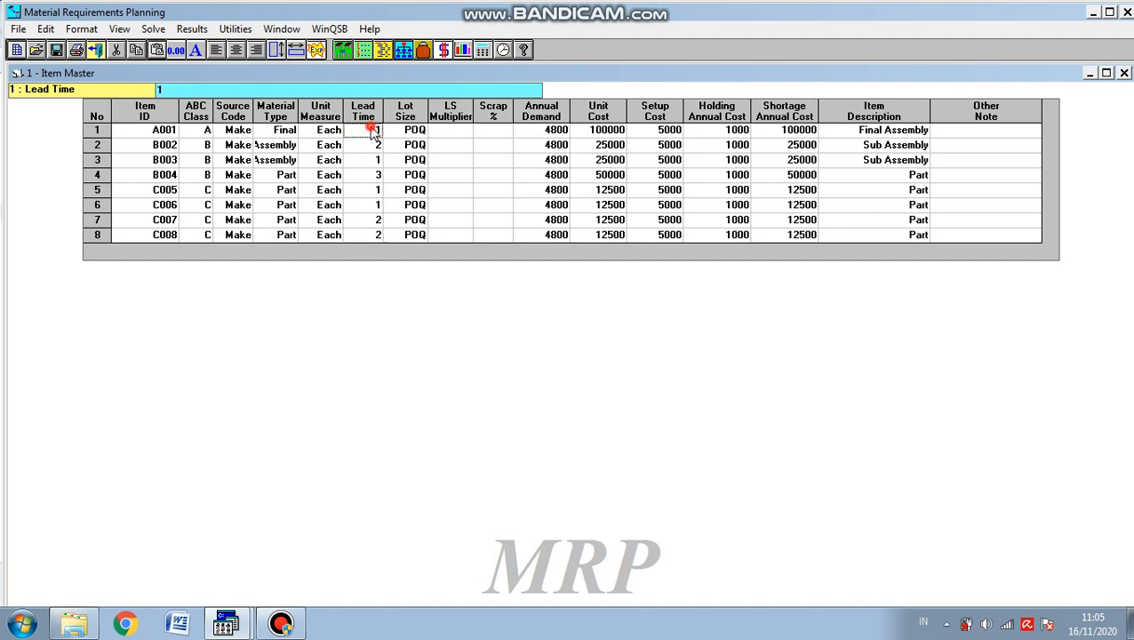
left_click(409, 130)
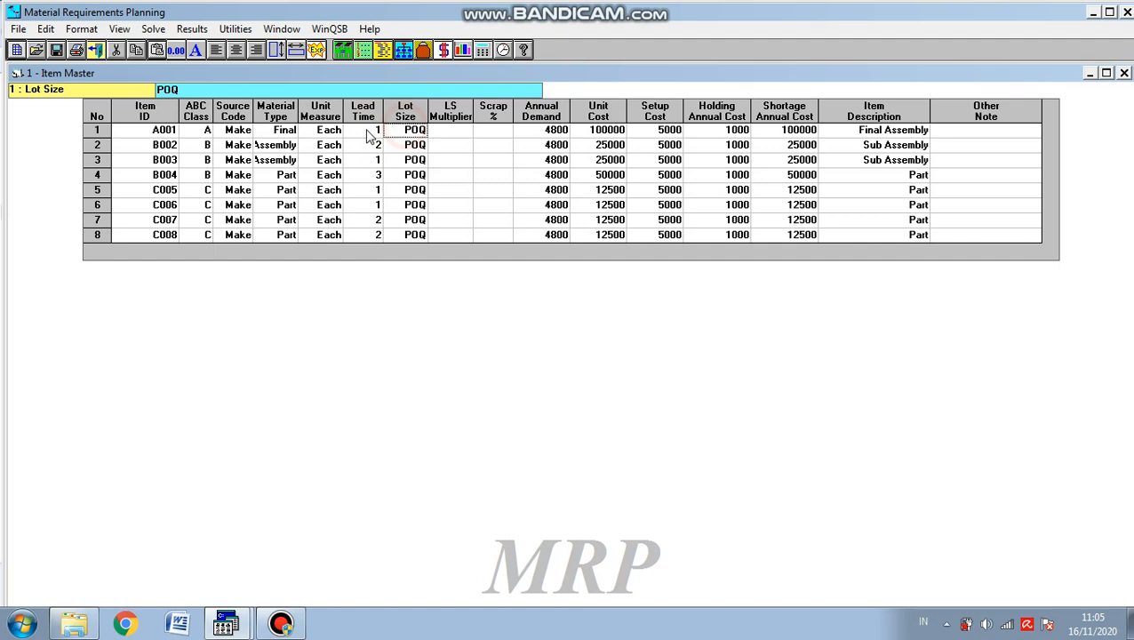
left_click(369, 132)
left_click(417, 132)
left_click(445, 134)
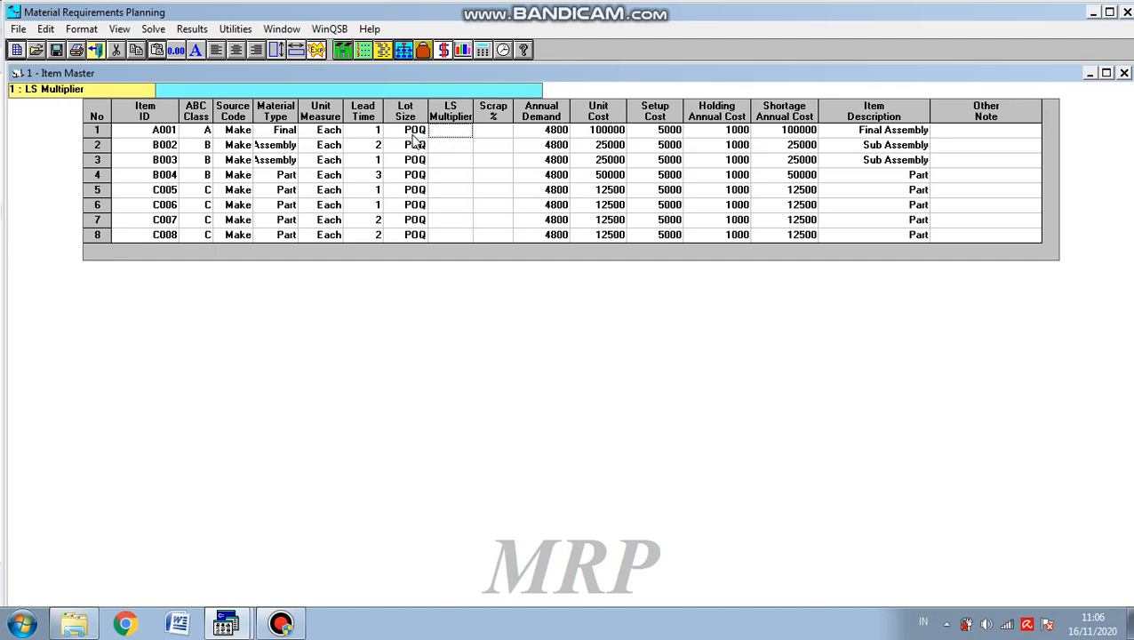
left_click(410, 135)
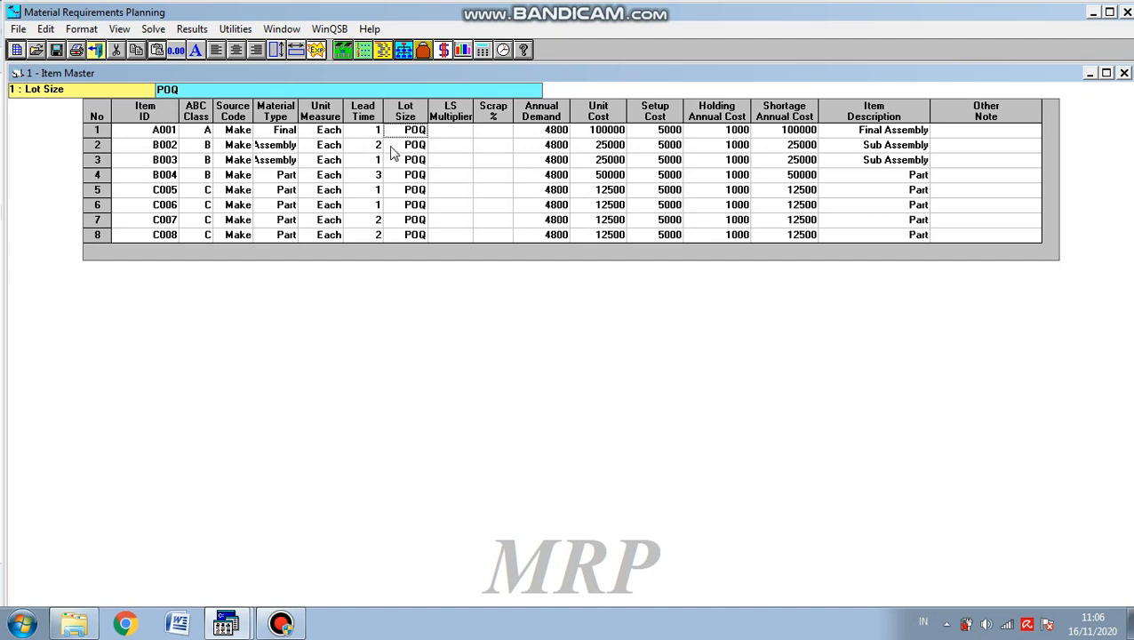
left_click(373, 149)
left_click(358, 217)
left_click(370, 151)
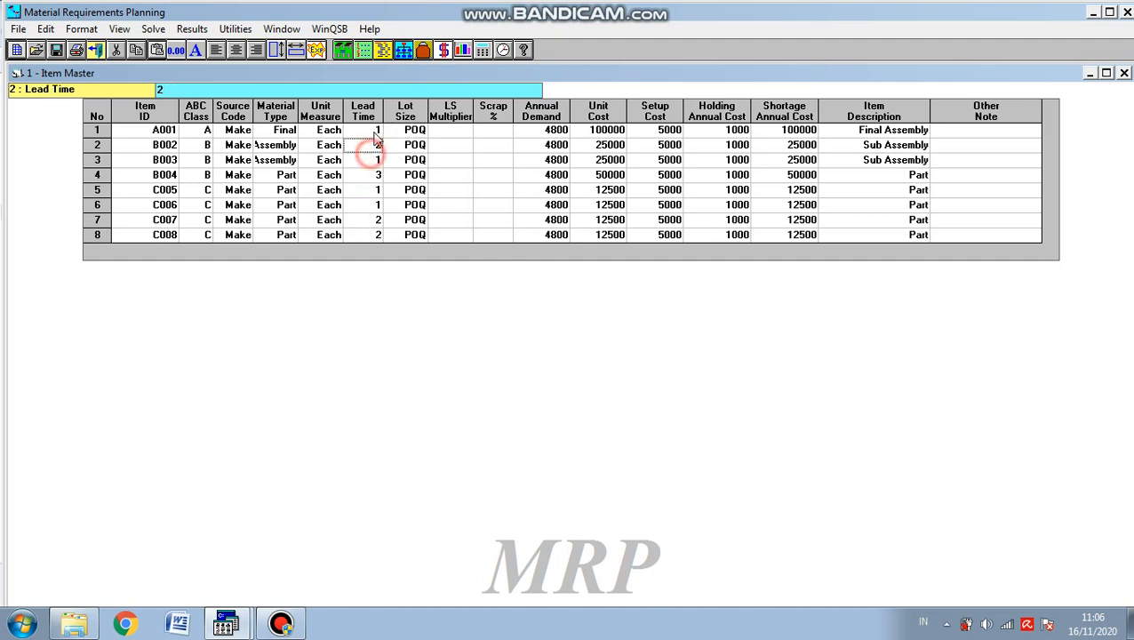
left_click(439, 188)
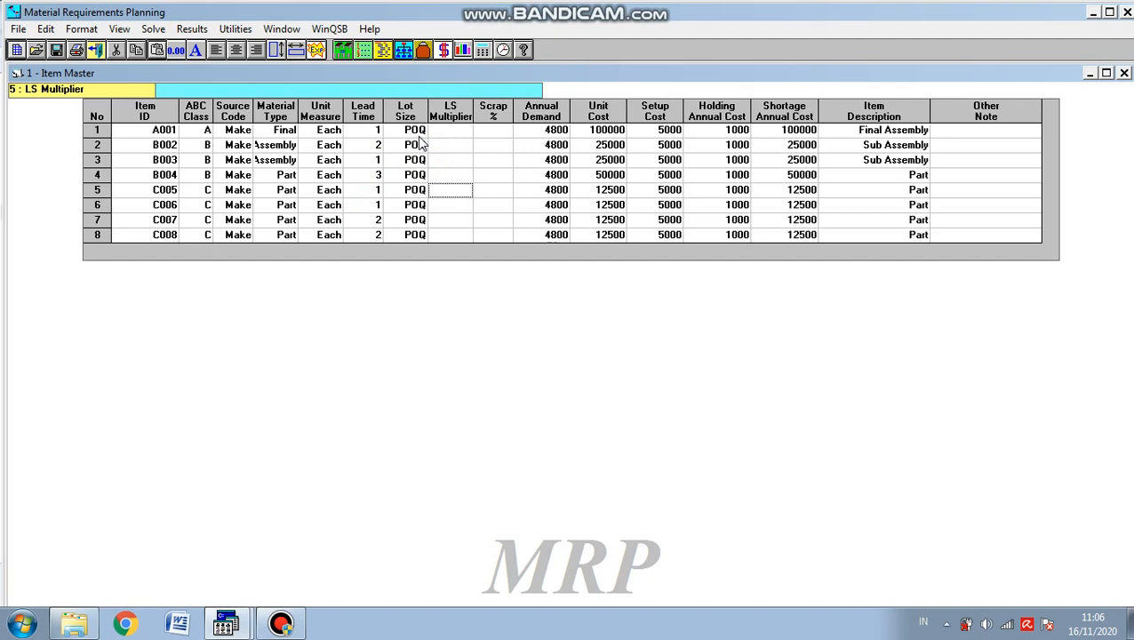
Set the lot size to LFL for items A001, B002, B003 and B004
left_click(413, 129)
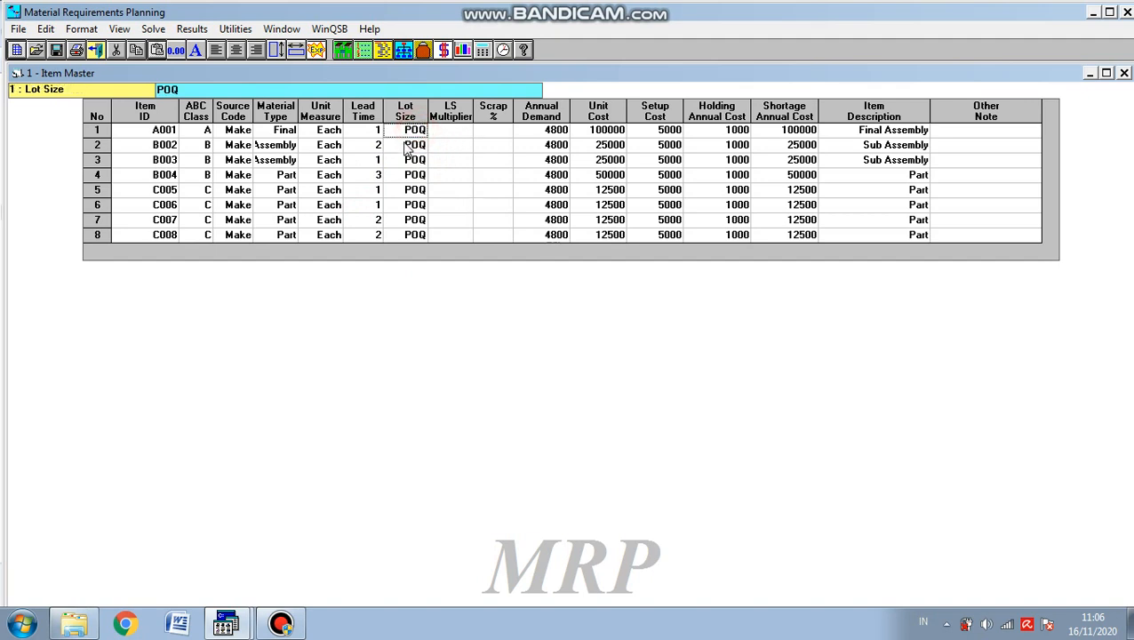
left_click(405, 142)
left_click(414, 132)
type("LFL")
key("Return")
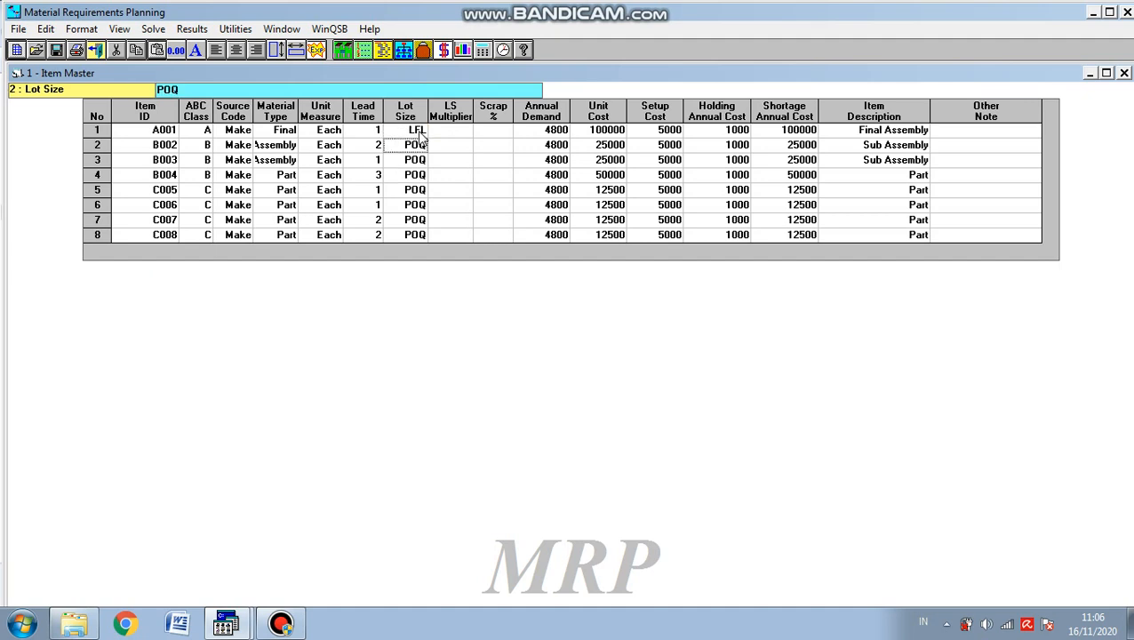
type("LFL")
key("Return")
type("LFL")
key("Return")
type("LFL")
key("Return")
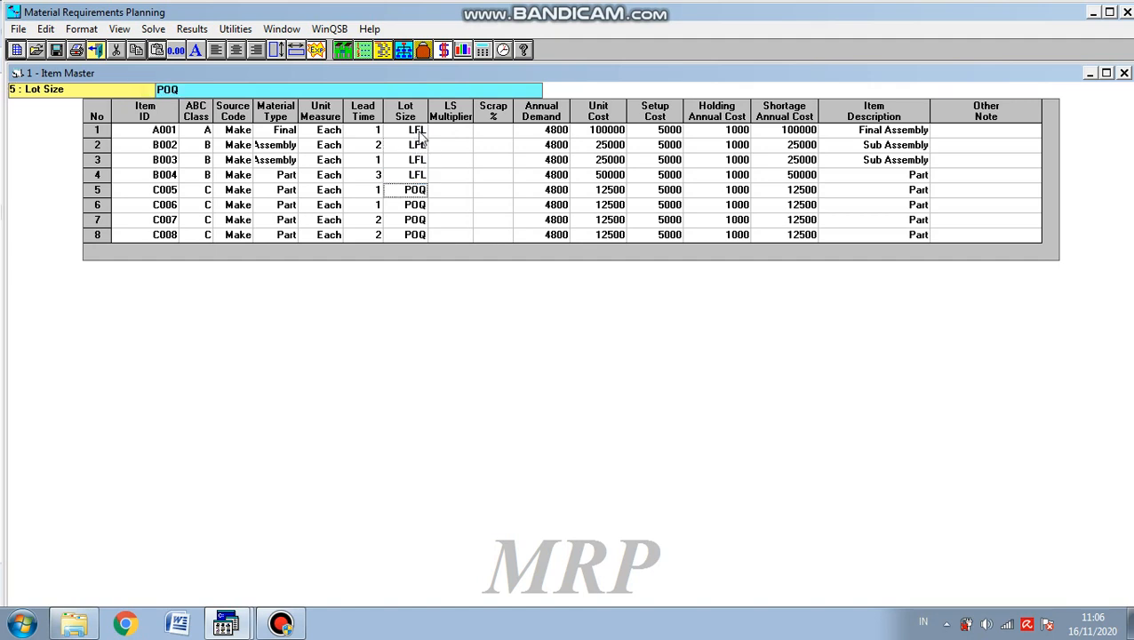
Set the lot size to LFL for items C005, C006, C007 and C008
type("LFL")
key("Return")
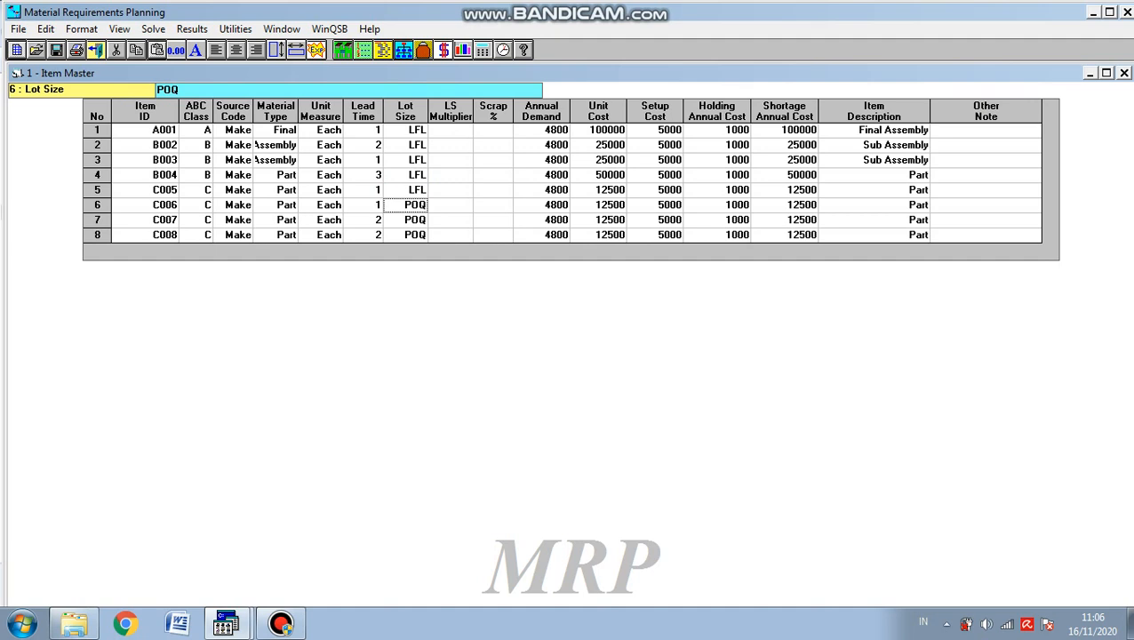
type("LFL")
key("Return")
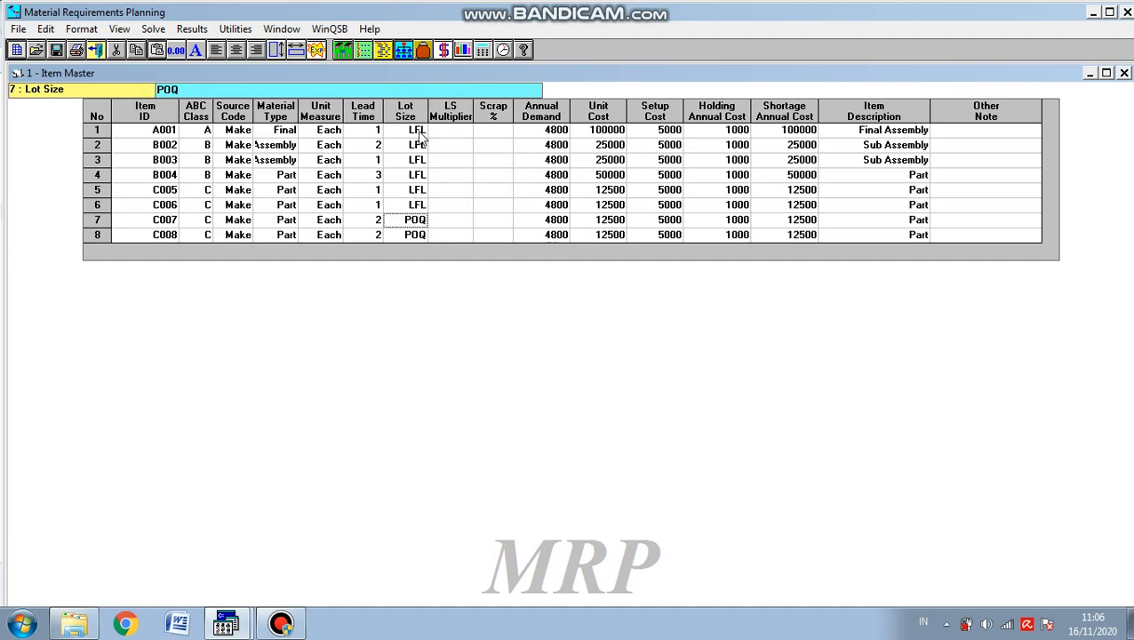
type("LFL")
key("Return")
type("LFL")
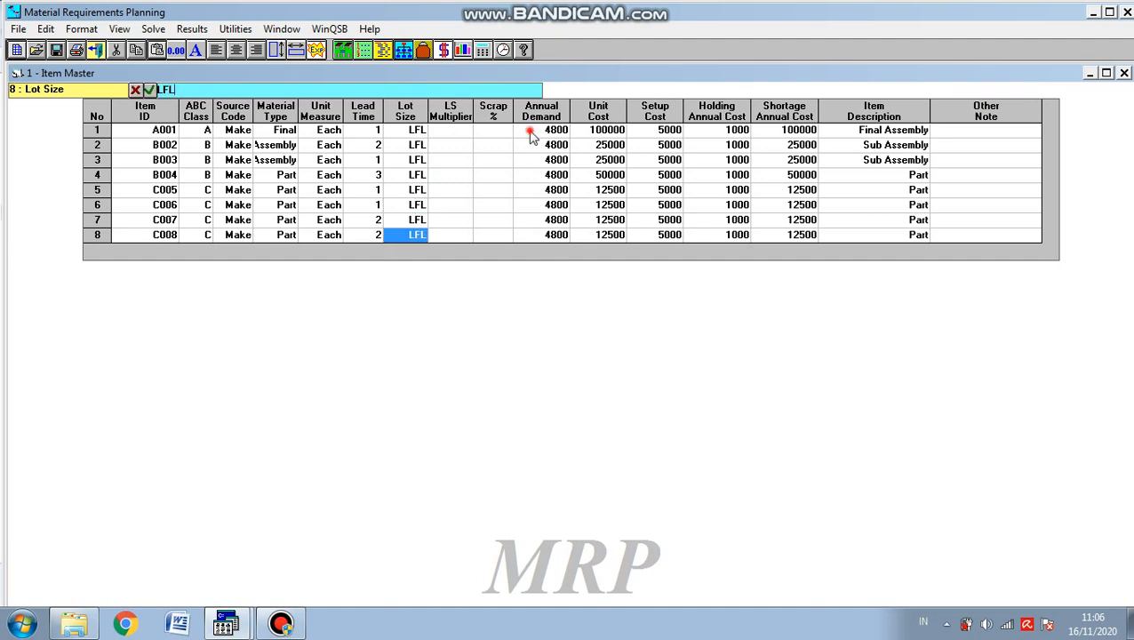
left_click(529, 132)
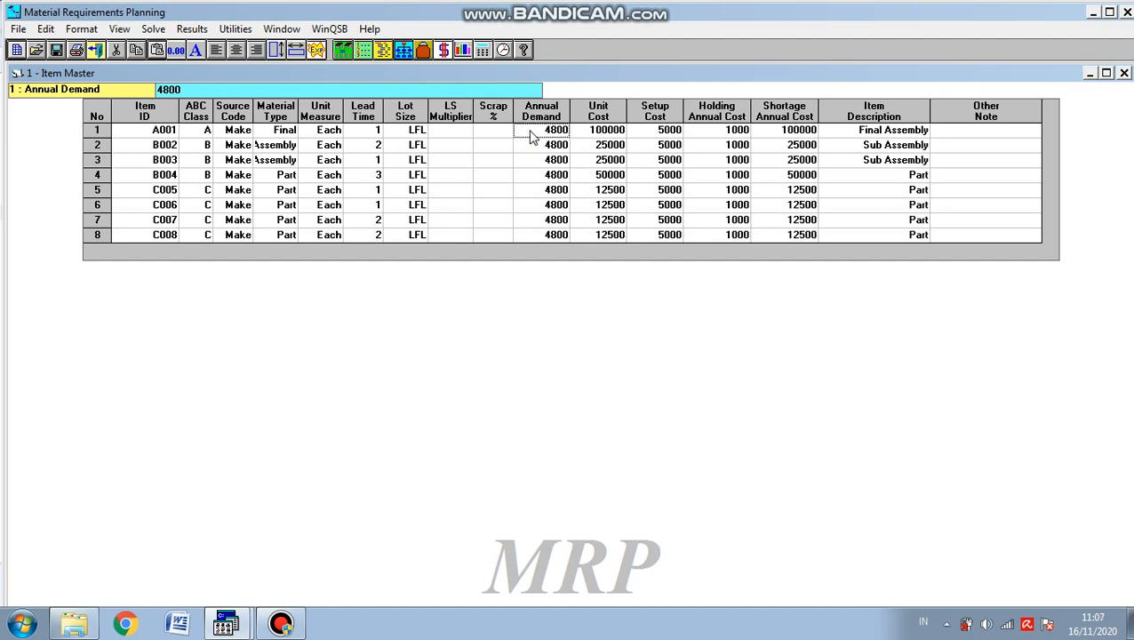
Examine the items' annual demand, unit cost, setup cost, holding annual cost and shortage annual cost
left_click_drag(541, 131, 537, 230)
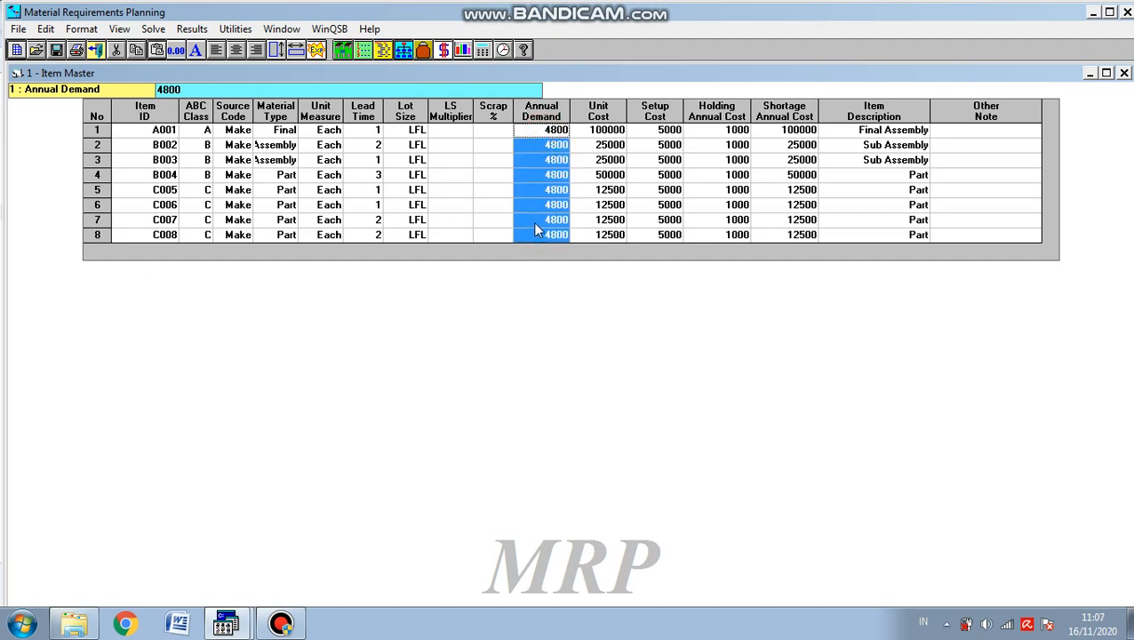
left_click(535, 222)
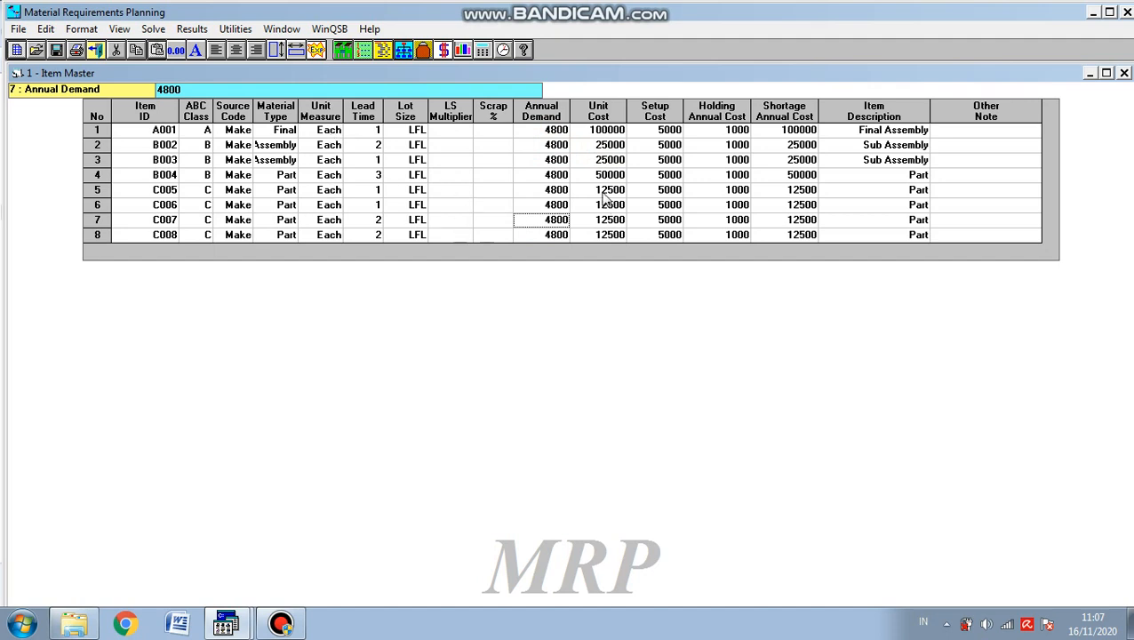
left_click(542, 218)
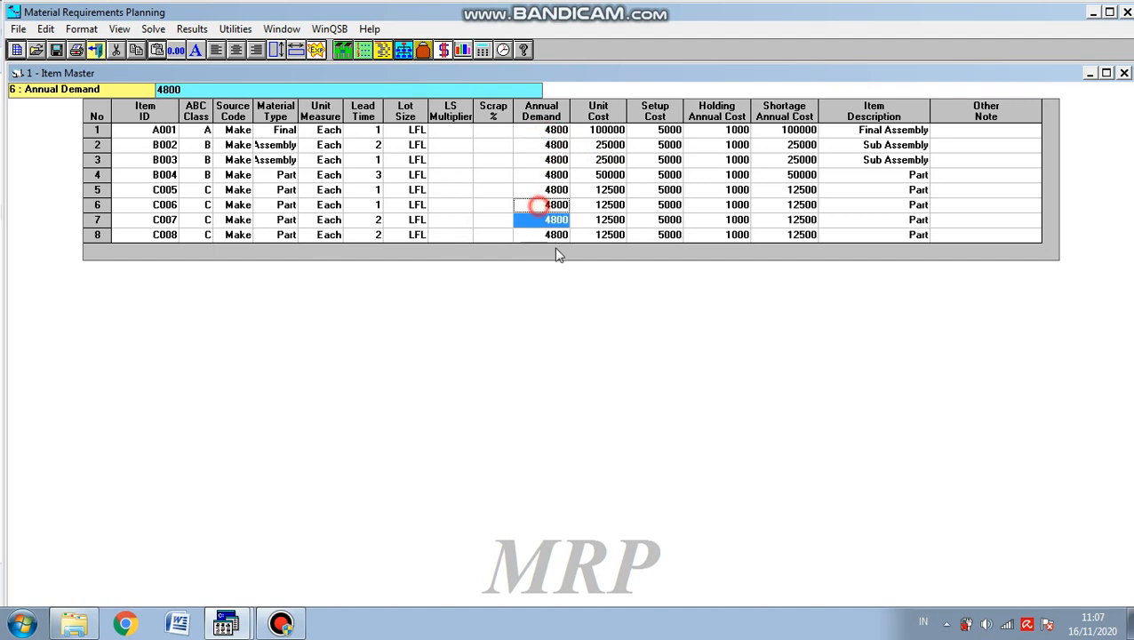
left_click(609, 130)
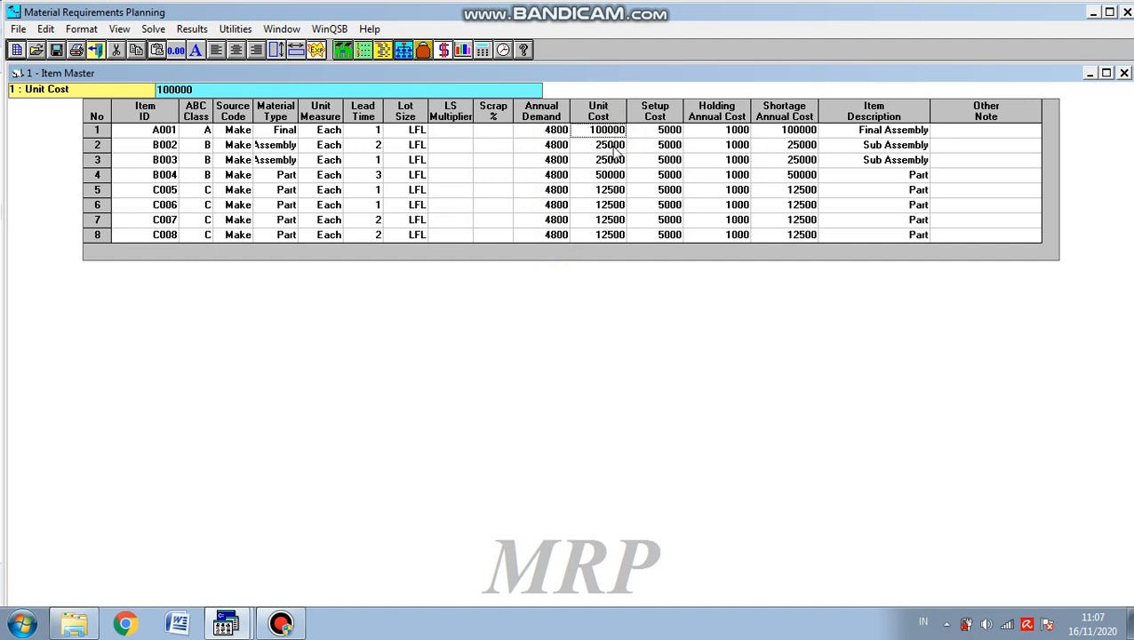
left_click_drag(612, 148, 608, 176)
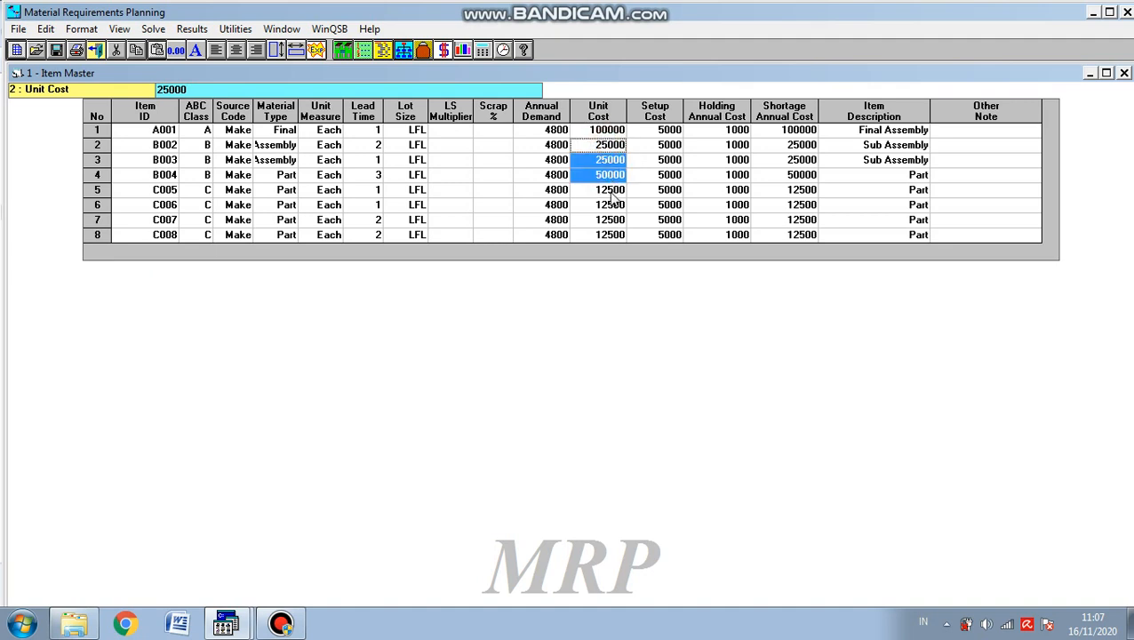
left_click(610, 192)
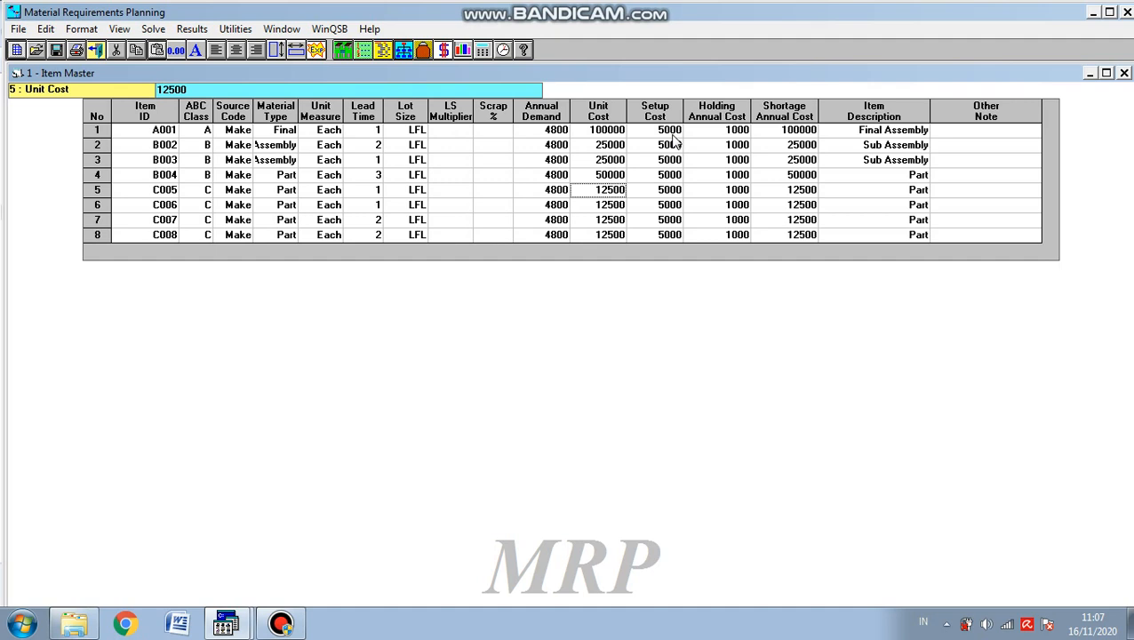
mouse_move(673, 134)
left_mouse_down()
mouse_move(664, 231)
mouse_move(655, 150)
mouse_move(665, 133)
left_mouse_up()
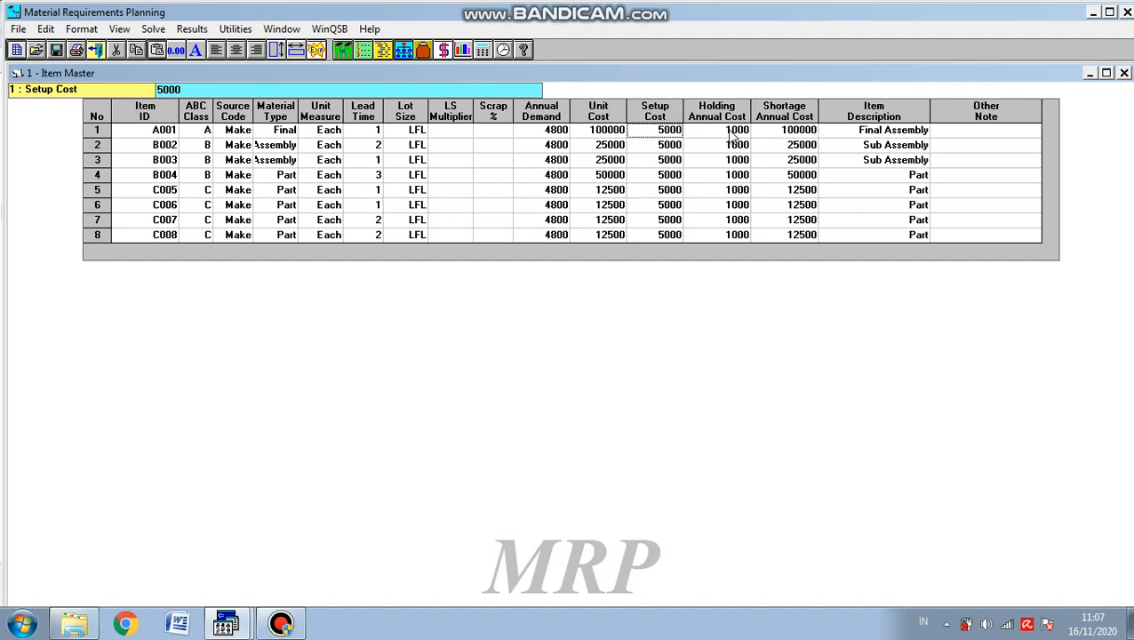
left_click(733, 132)
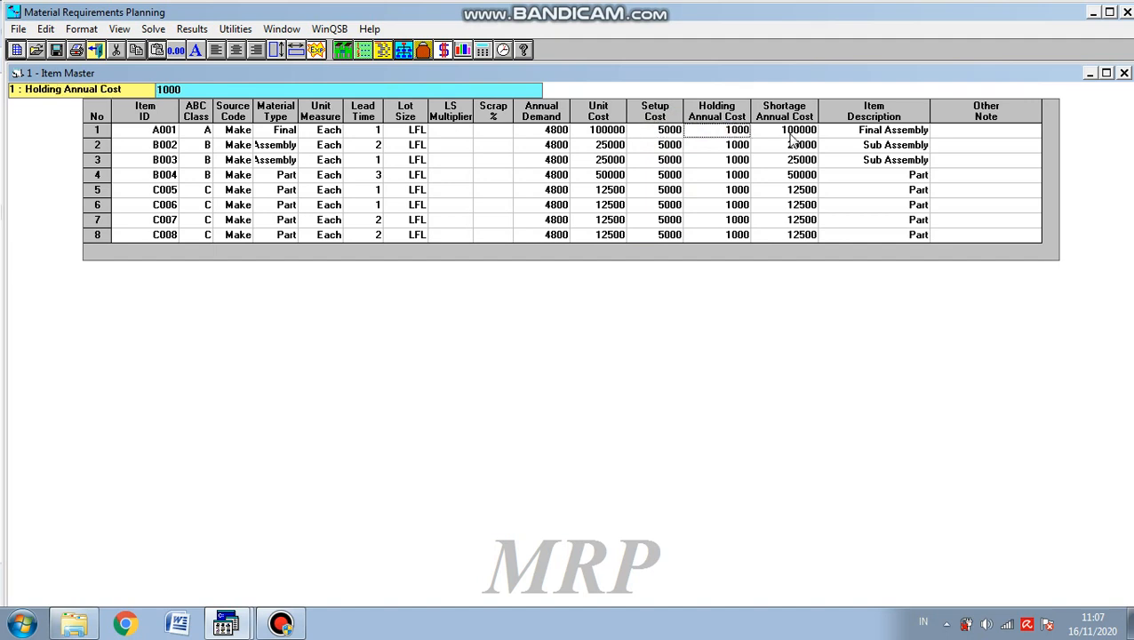
left_click(789, 134)
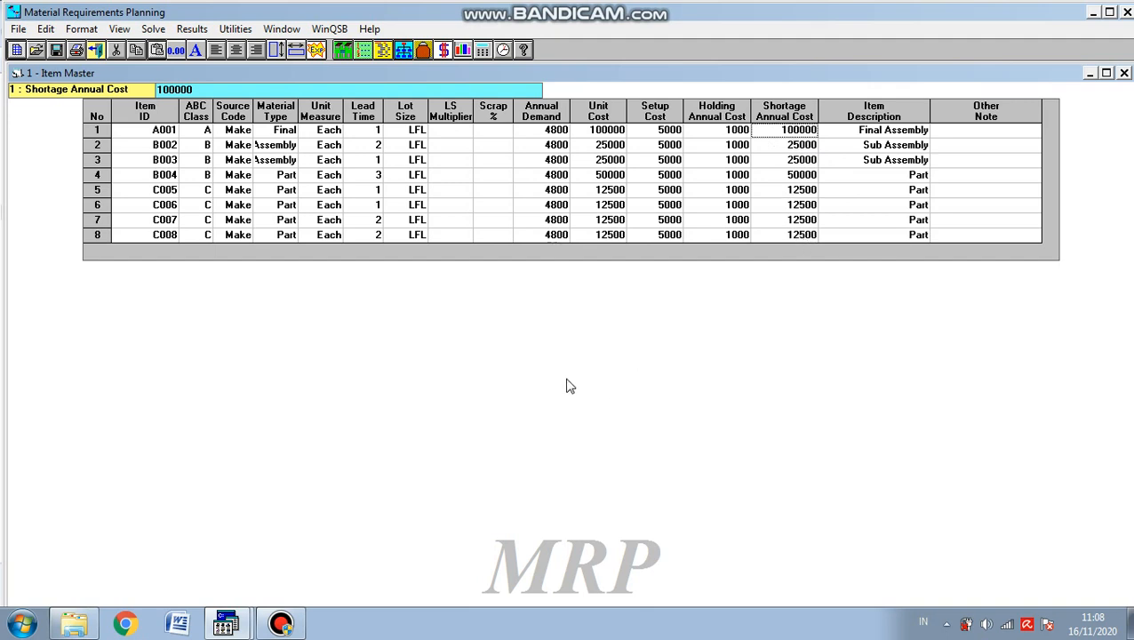
left_click(283, 624)
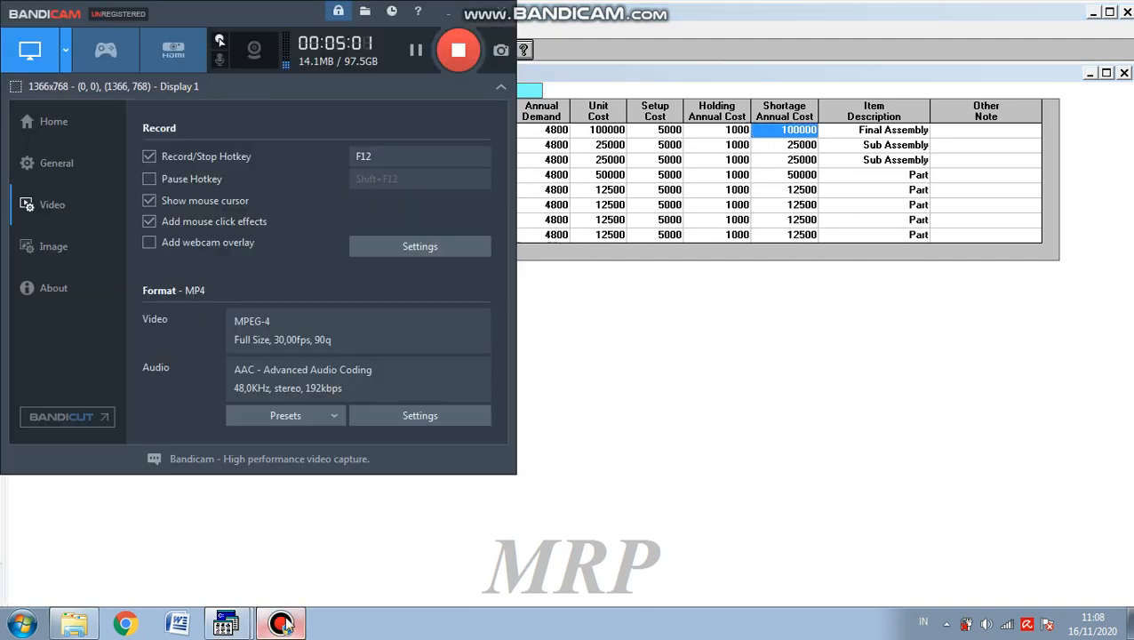
left_click(858, 147)
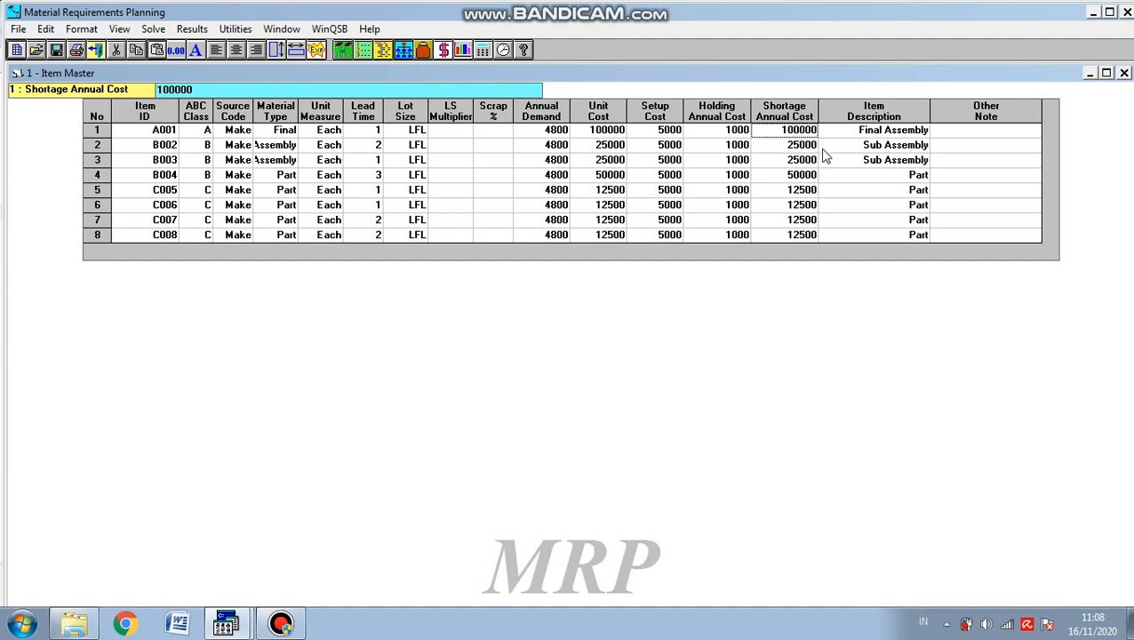
Compare the Shortage Annual Cost column with the Unit Cost column and review the item descriptions
left_click_drag(799, 145, 797, 234)
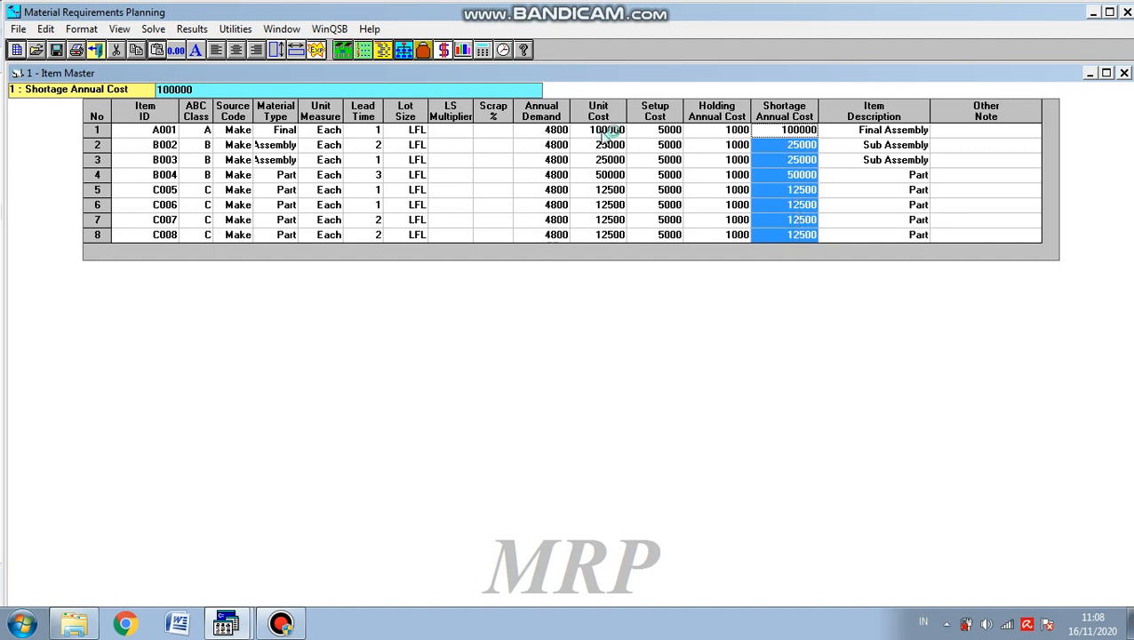
left_click_drag(606, 130, 610, 234)
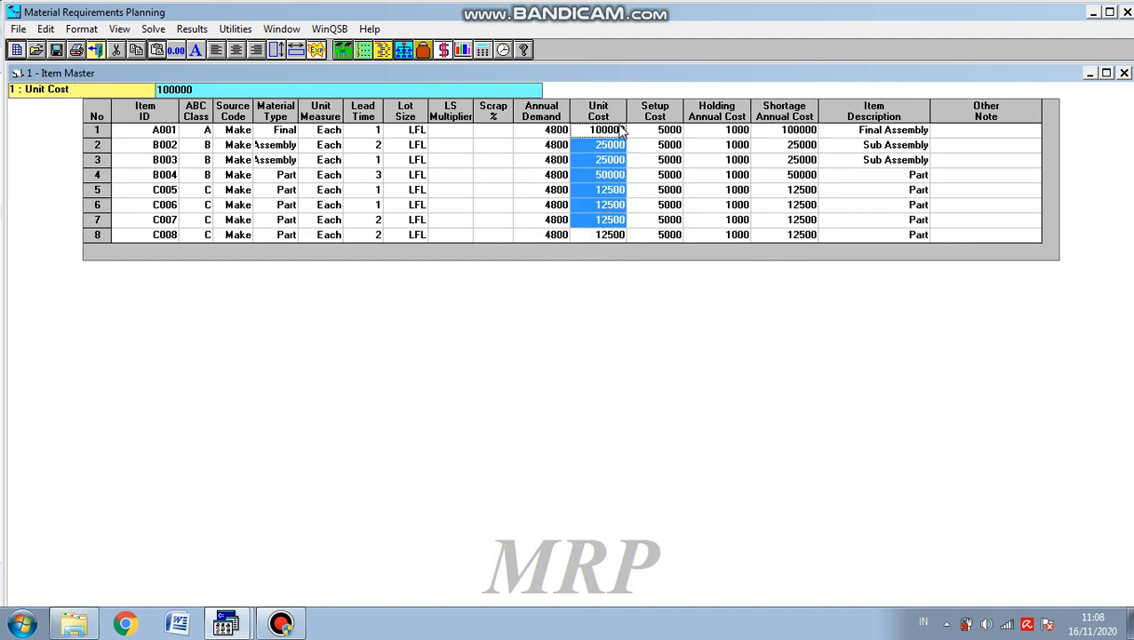
left_click(777, 131)
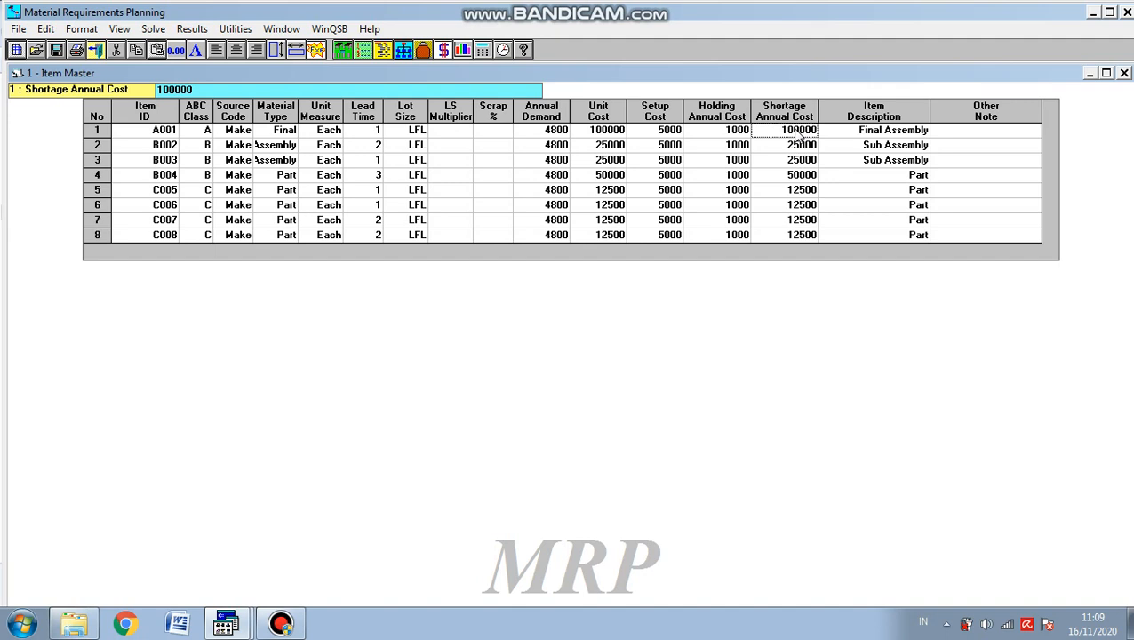
left_click_drag(794, 129, 785, 242)
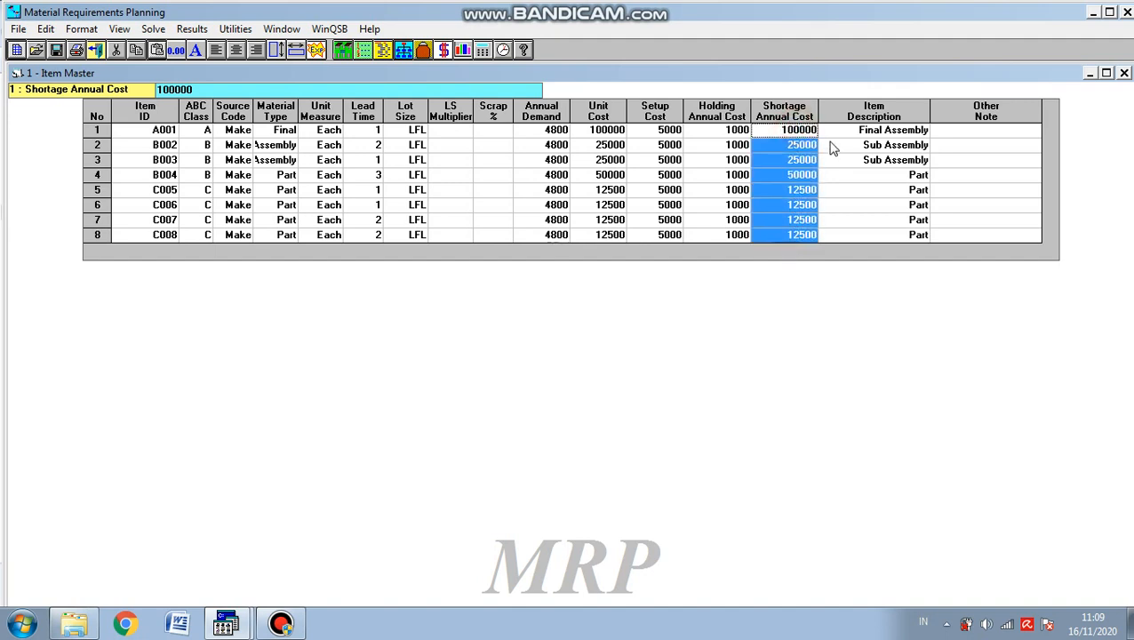
left_click(791, 126)
left_click(857, 174)
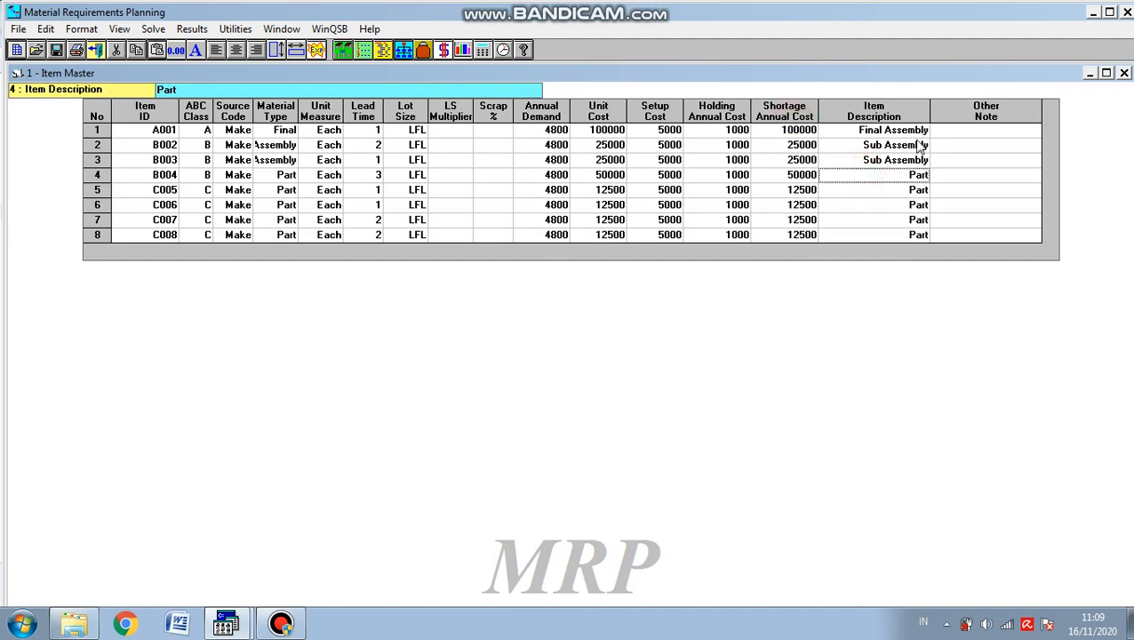
left_click(878, 112)
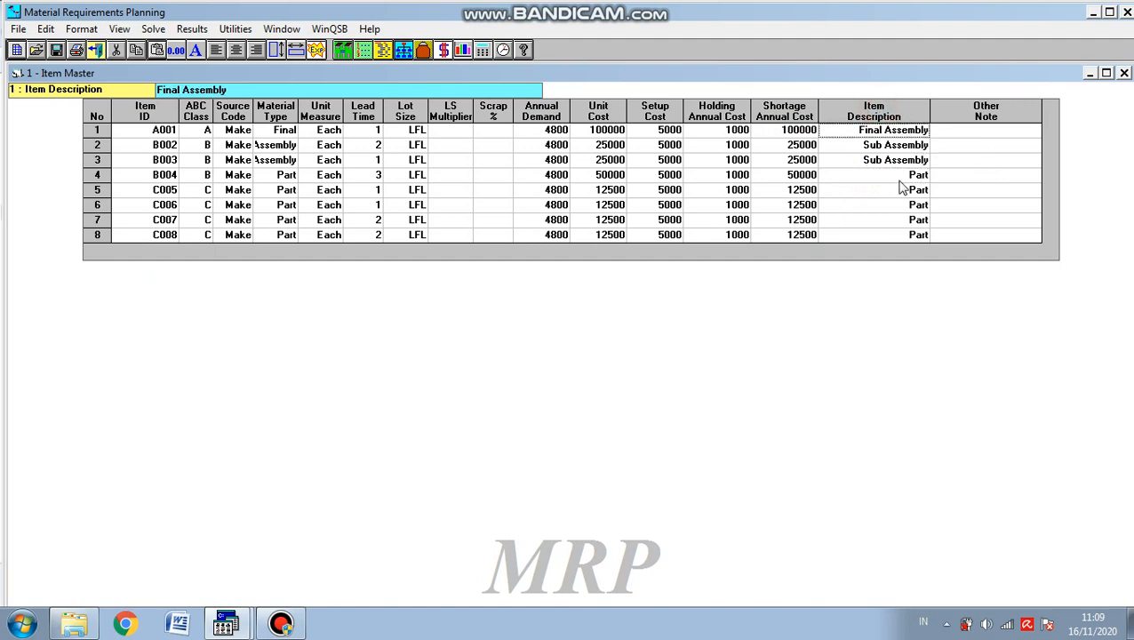
left_click(890, 112)
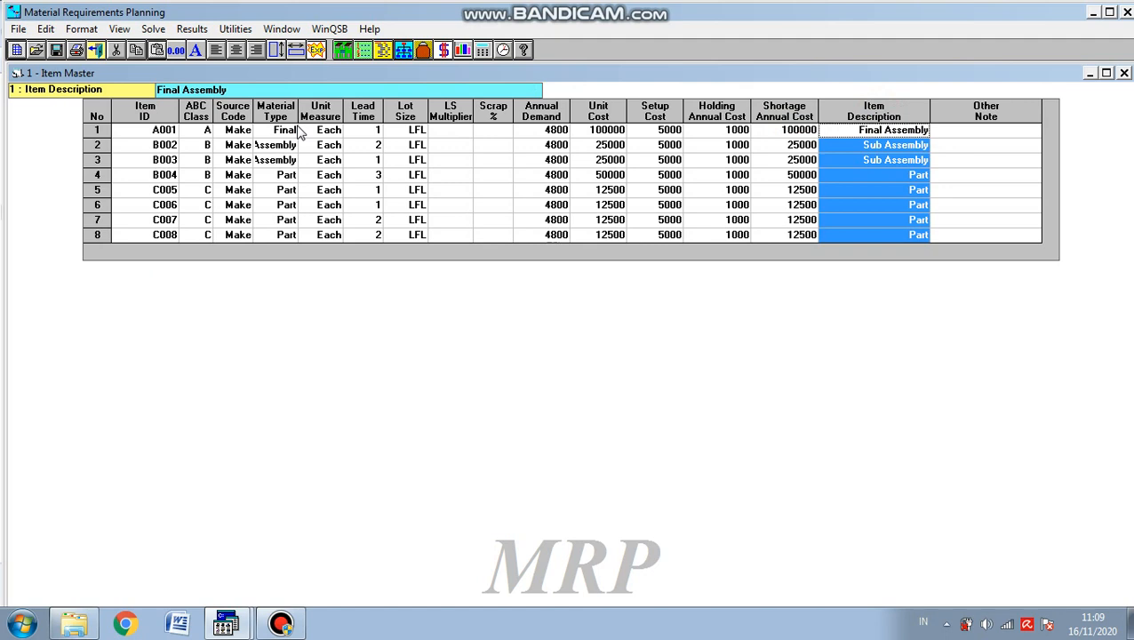
Open the Bill of Materials and examine the component IDs and usage entered for items A001, B002 and B003
key("Down")
key("Down")
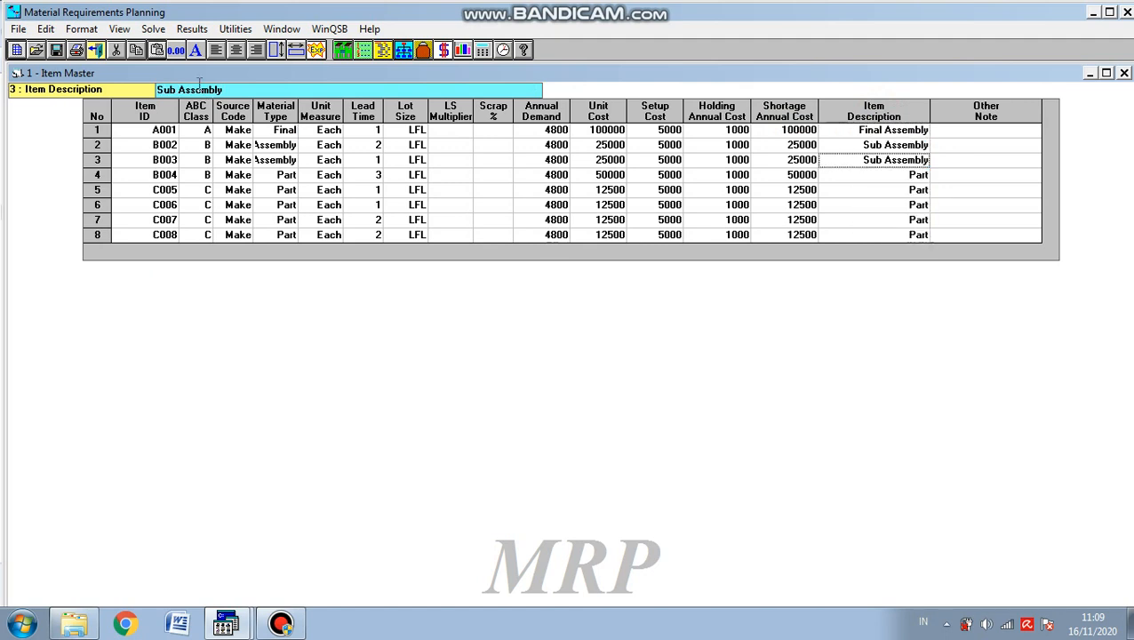
left_click(118, 29)
left_click(142, 63)
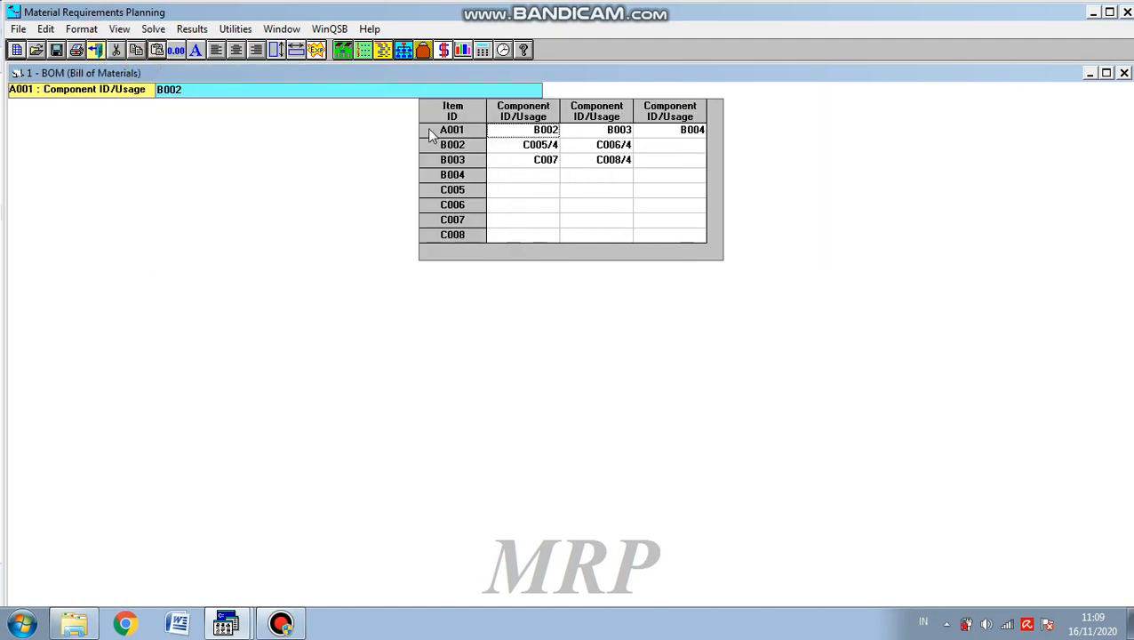
left_click(654, 129)
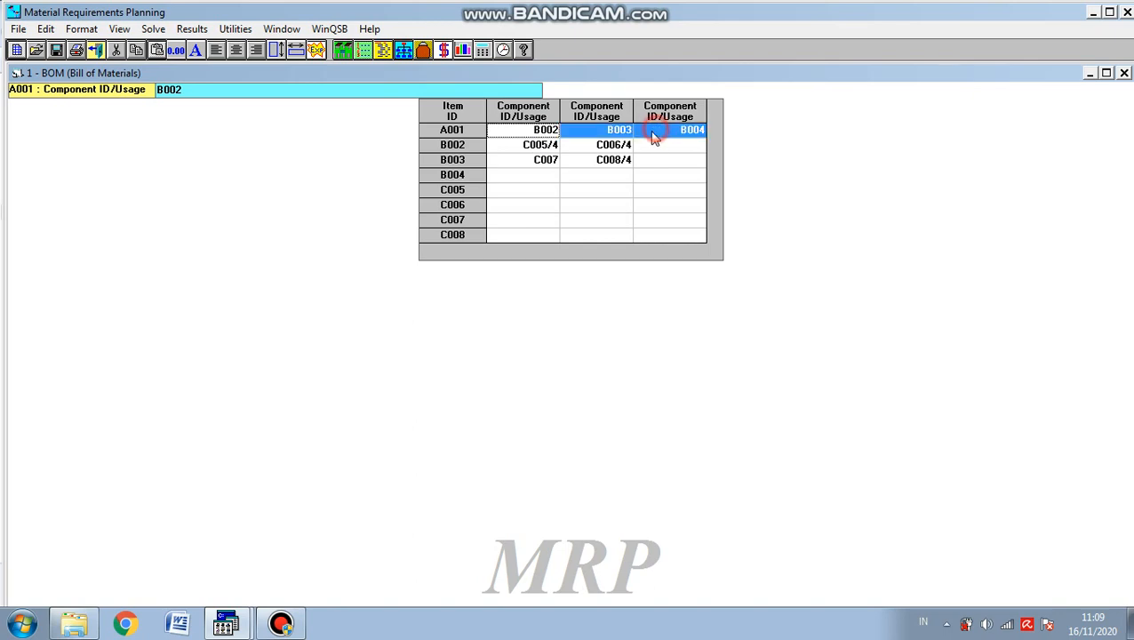
left_click(533, 145)
left_click(564, 130)
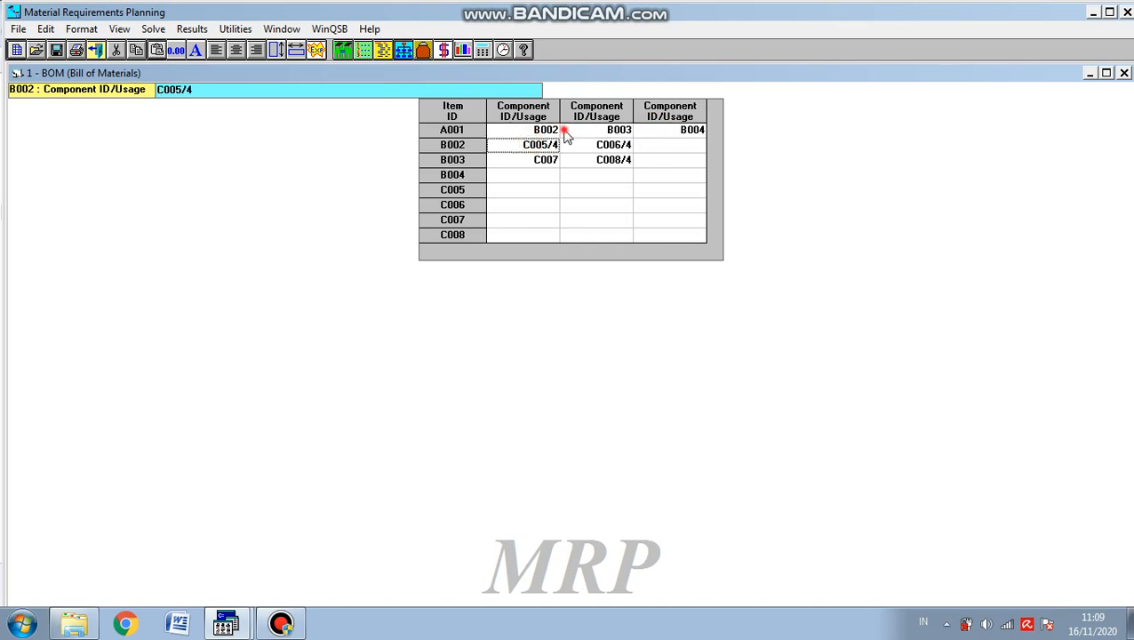
left_click_drag(565, 131, 563, 130)
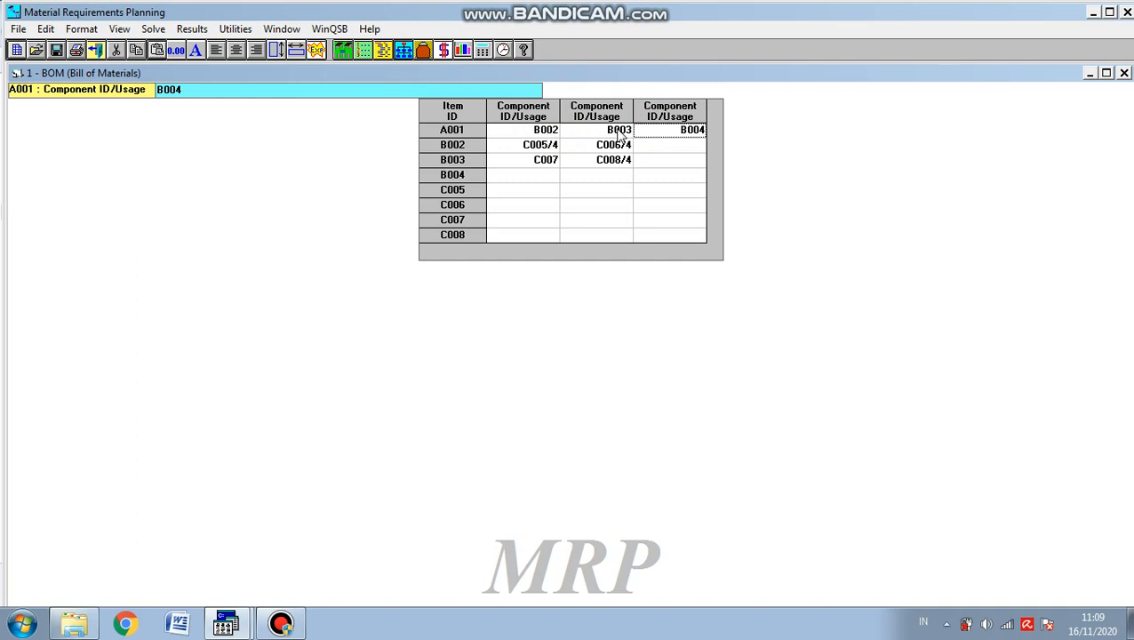
left_click(547, 147)
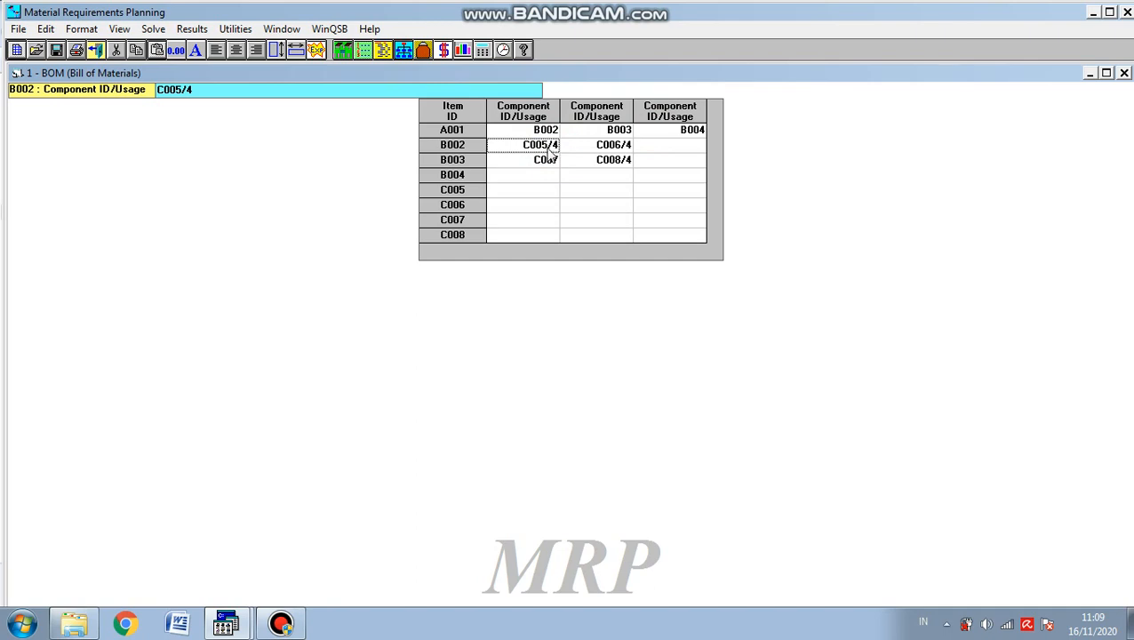
left_click(610, 146)
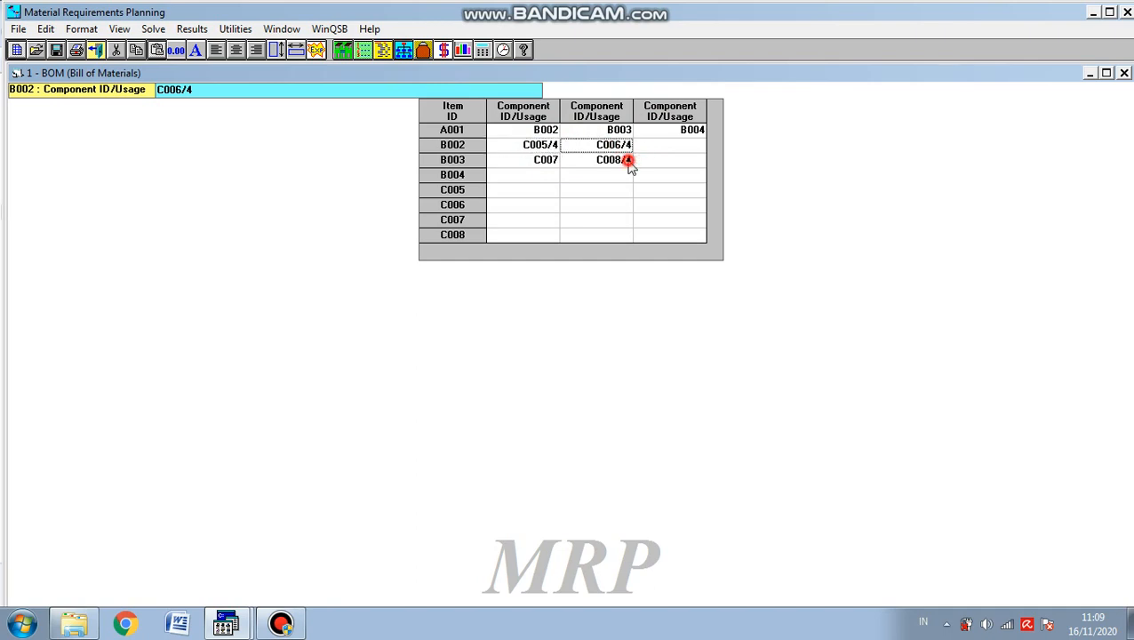
left_click(627, 163)
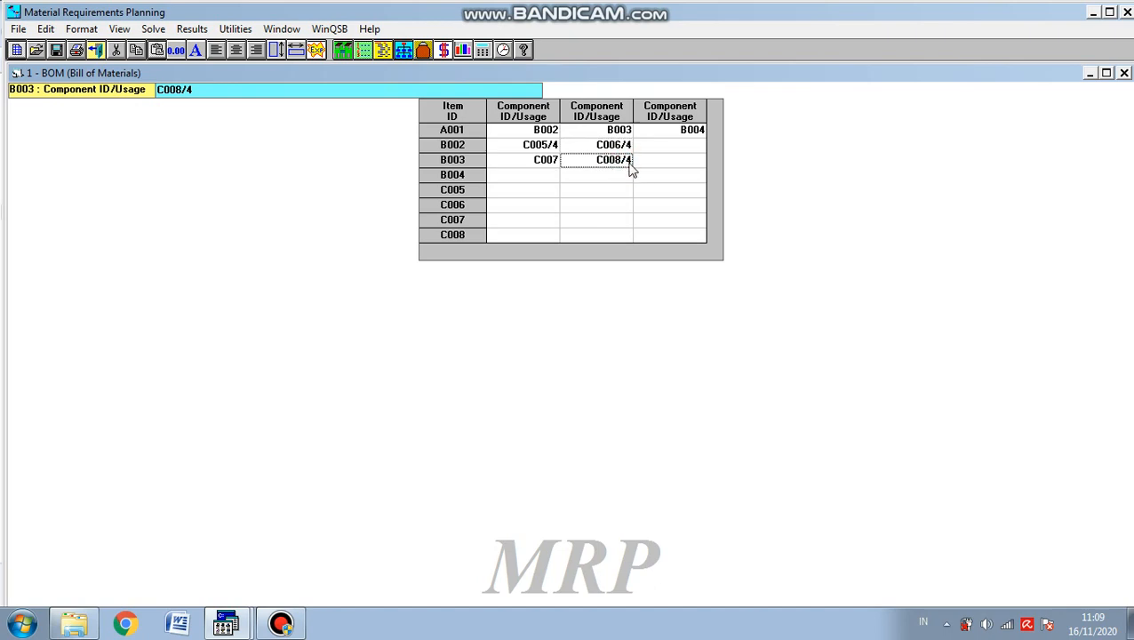
left_click(624, 148)
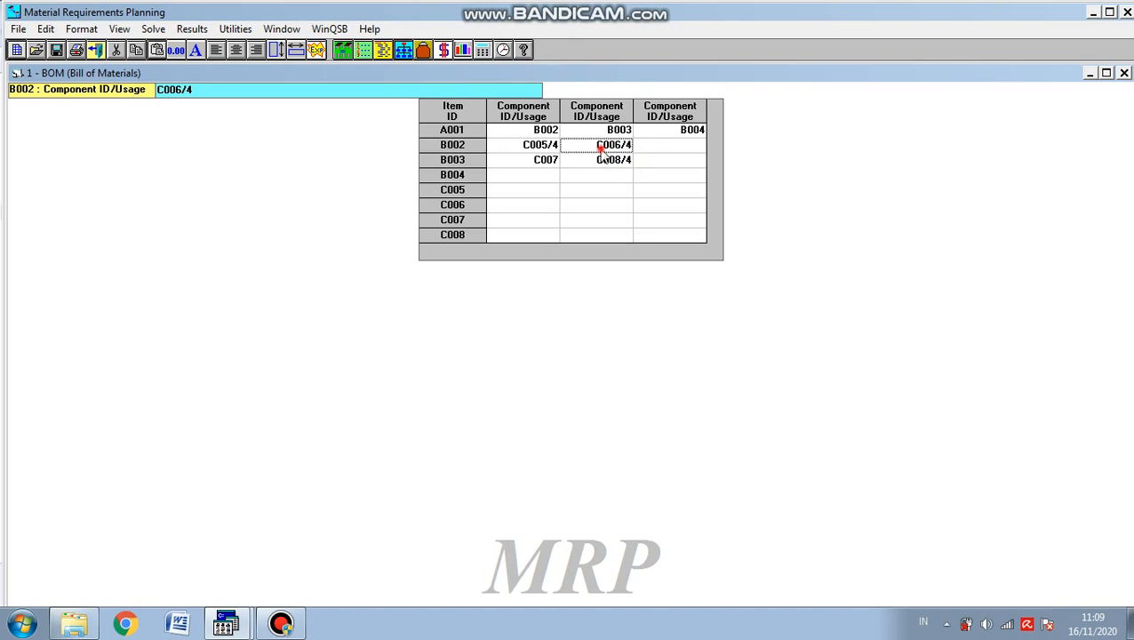
key("Up")
left_click(281, 626)
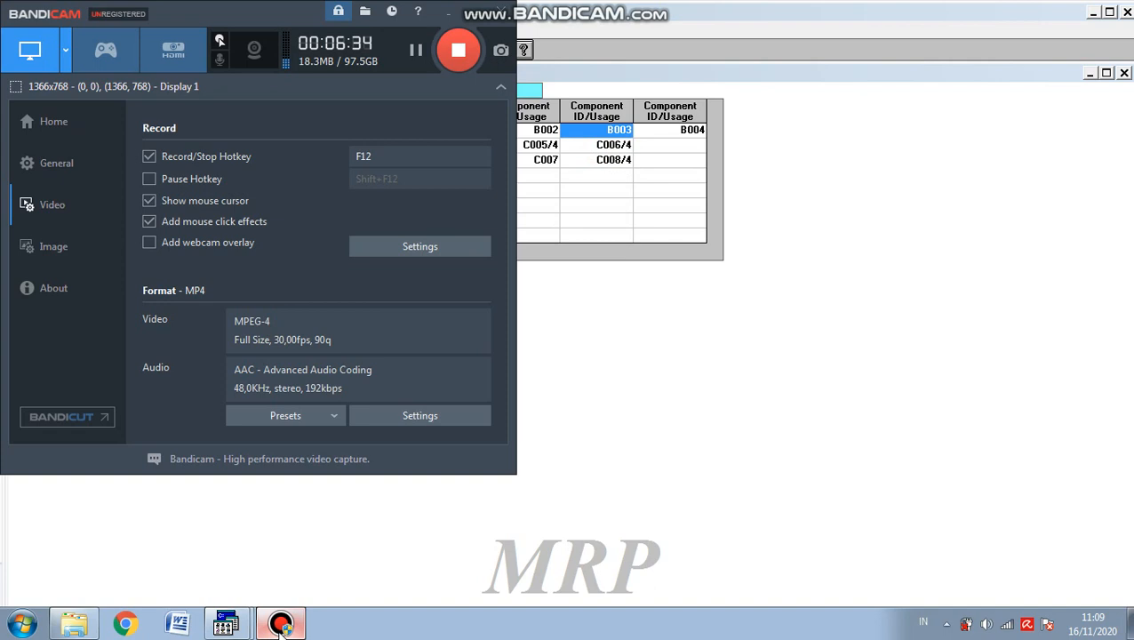
left_click(280, 626)
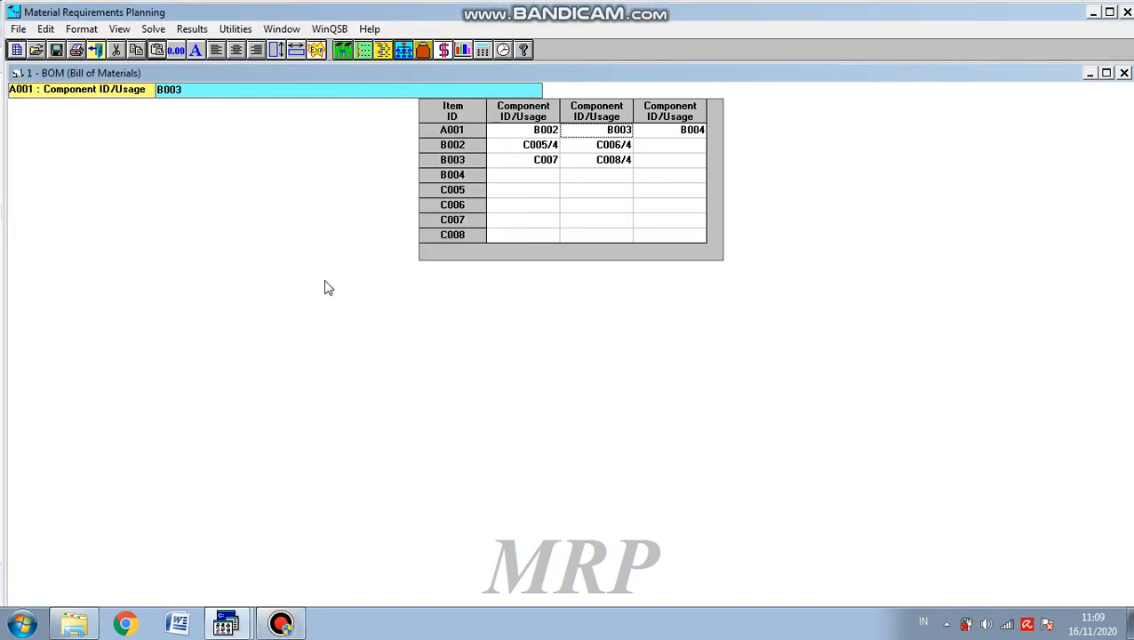
Open the Master Production Schedule and examine item A001's requirements for weeks 1 to 6
left_click(153, 29)
mouse_move(119, 29)
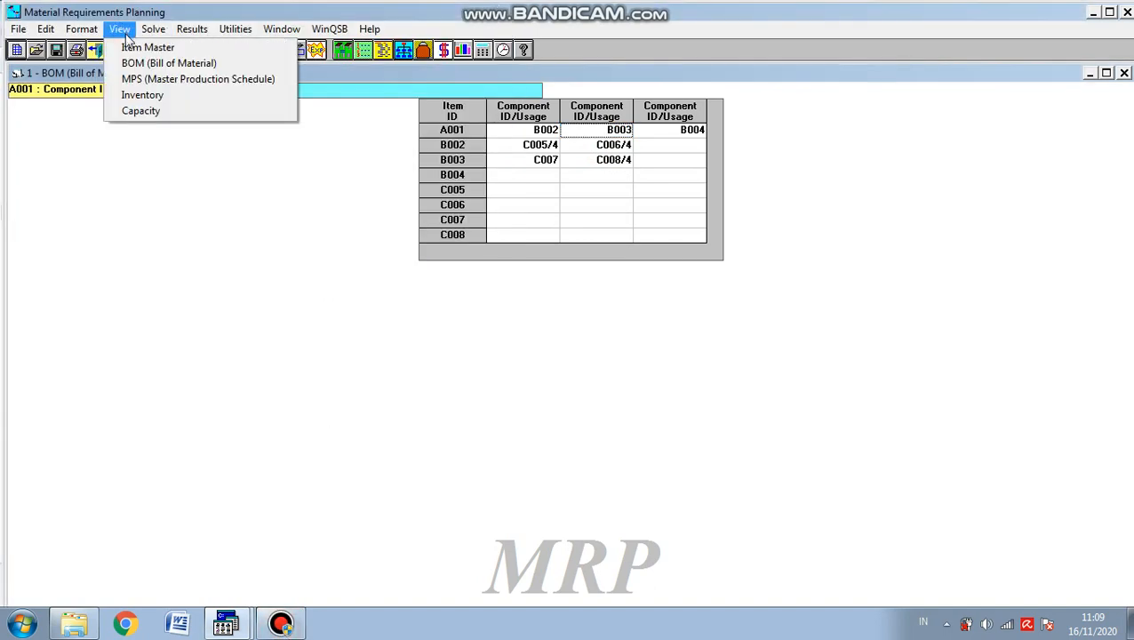
left_click(142, 80)
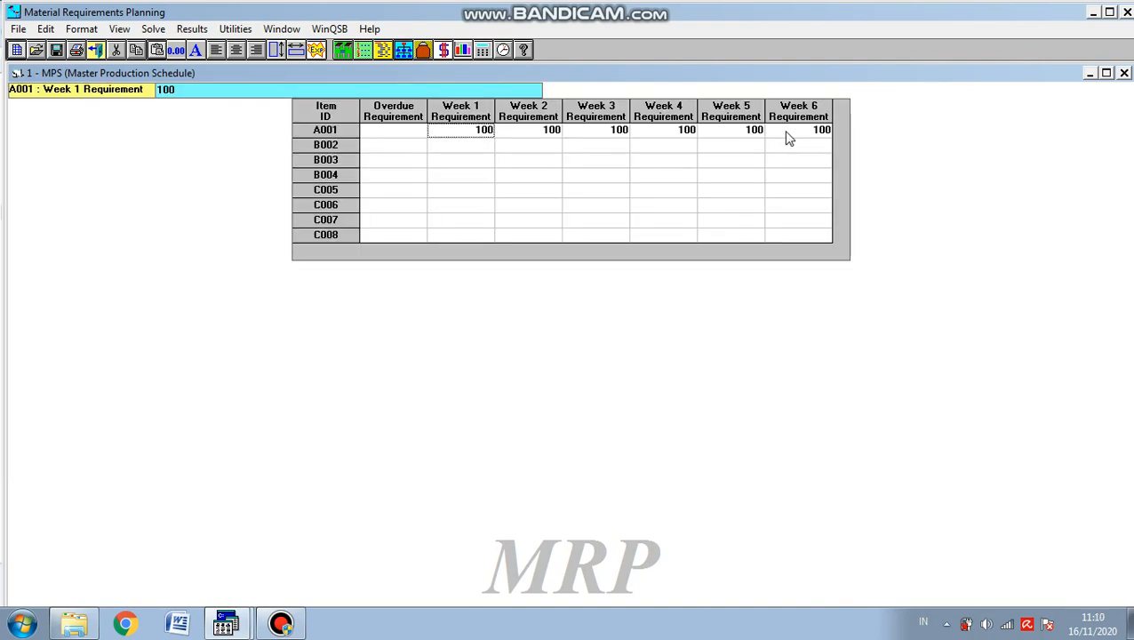
left_click(786, 136)
left_click(779, 130)
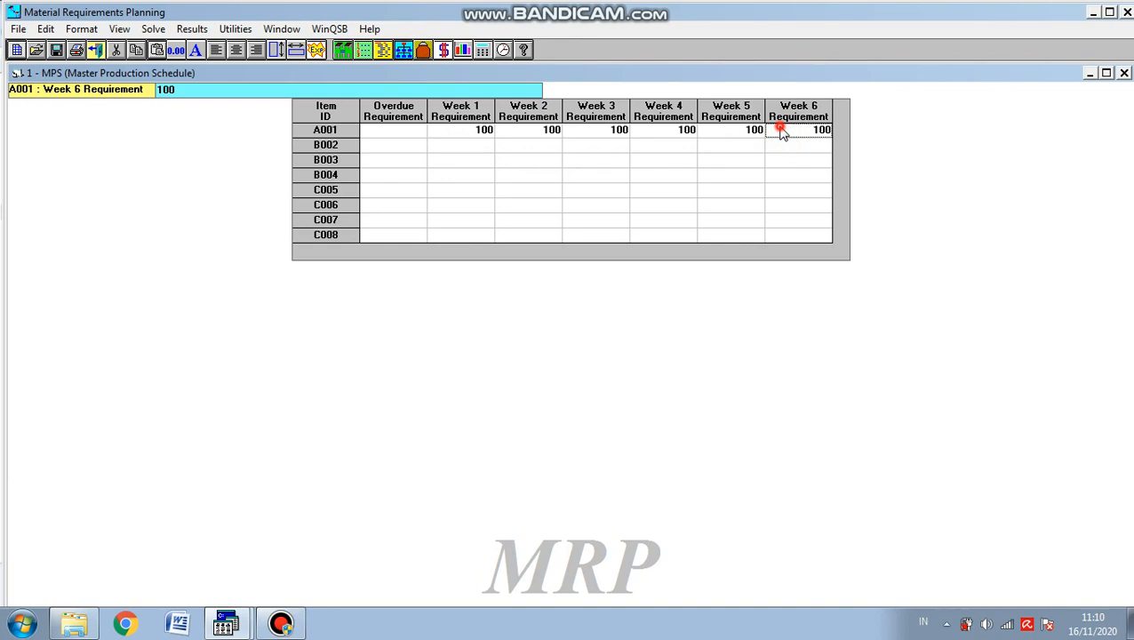
key("shift+Left")
key("shift+Left")
key("shift+Left")
key("shift+Left")
key("shift+Left")
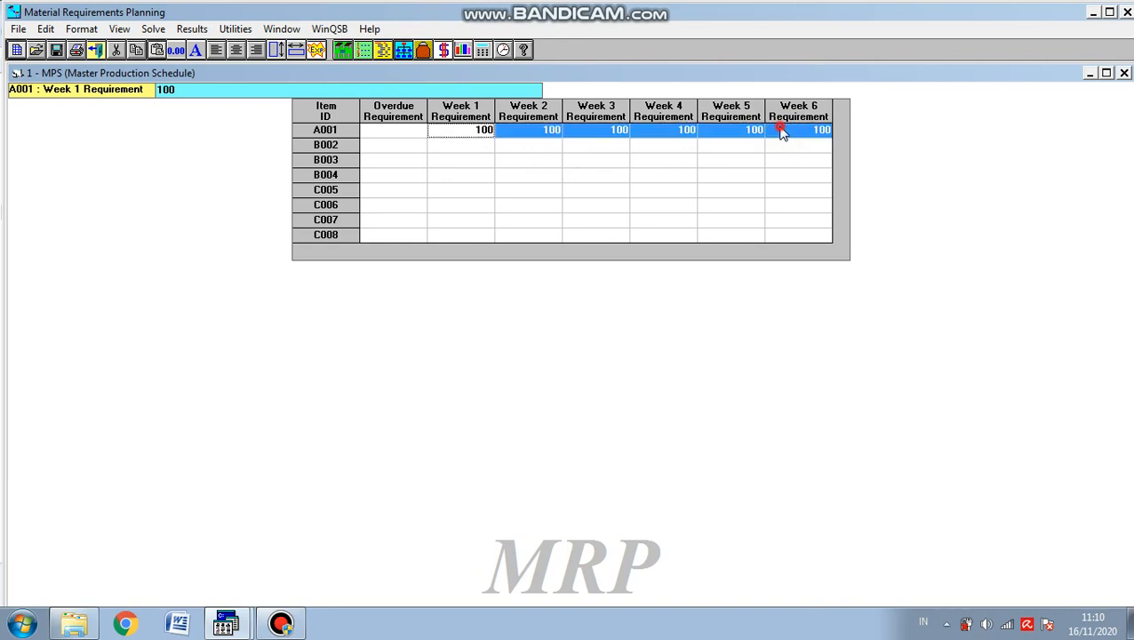
left_click_drag(780, 127, 803, 136)
left_click_drag(565, 130, 465, 136)
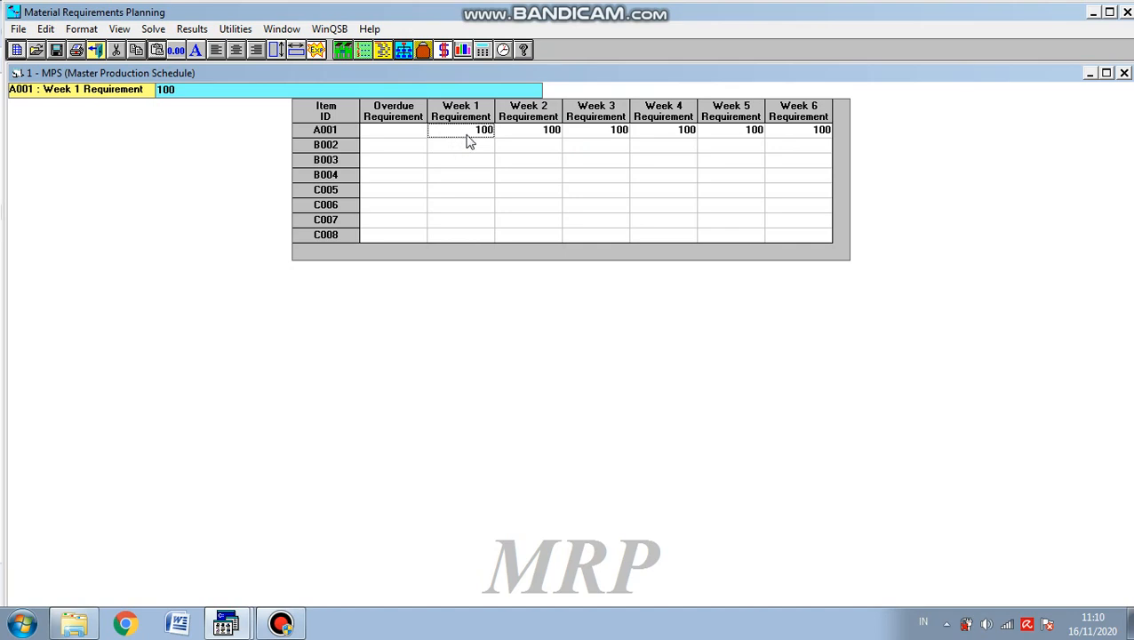
left_click_drag(471, 142, 800, 138)
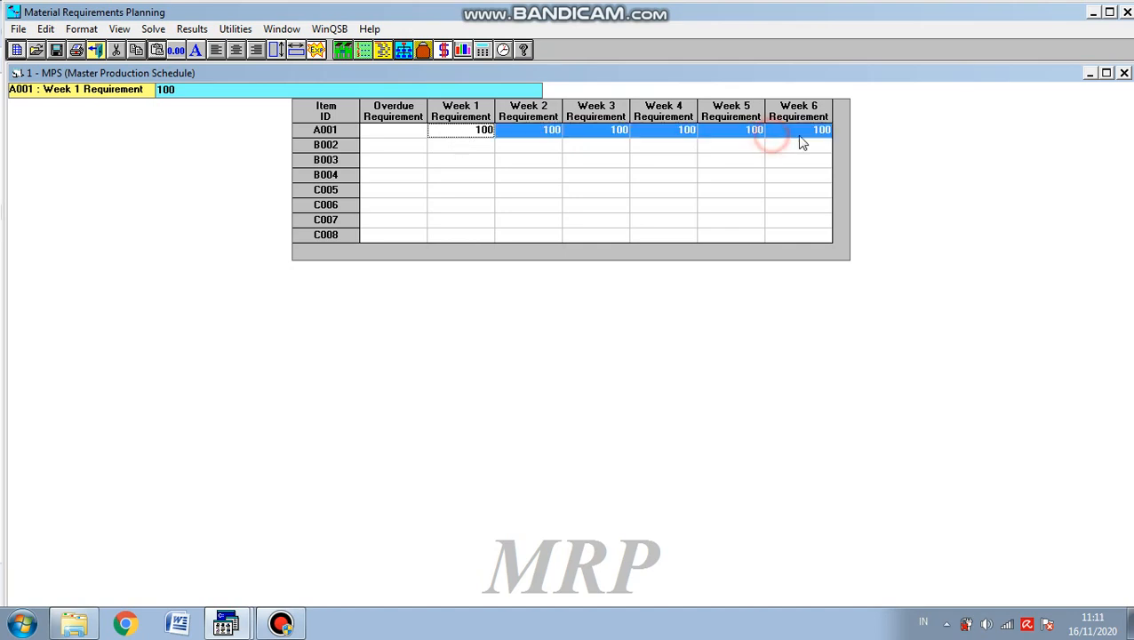
left_click(663, 148)
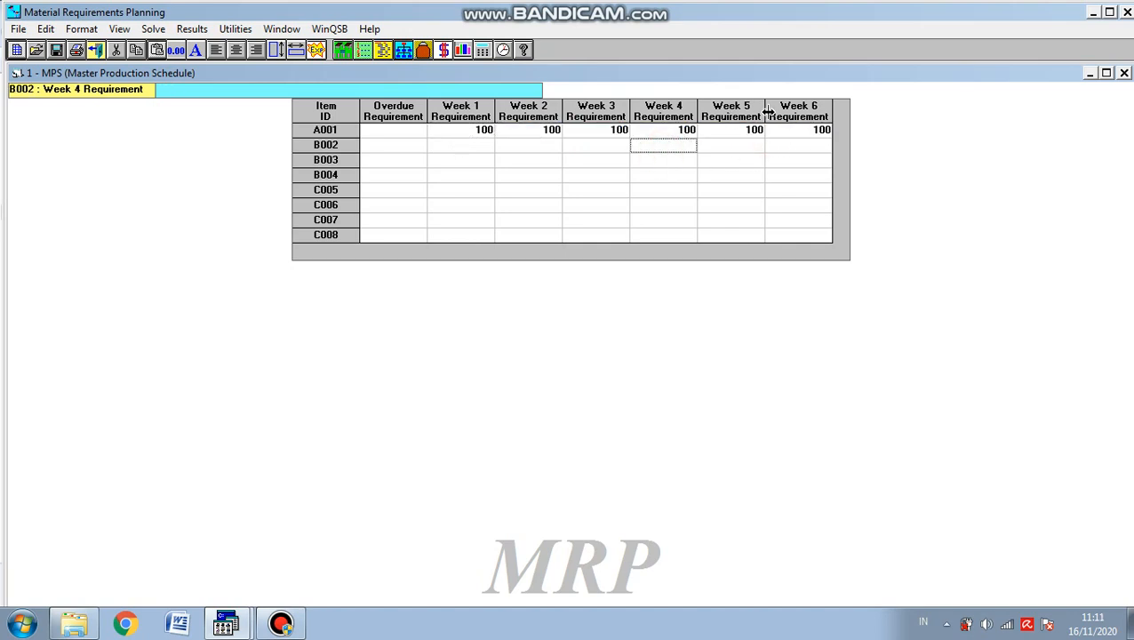
left_click(807, 132)
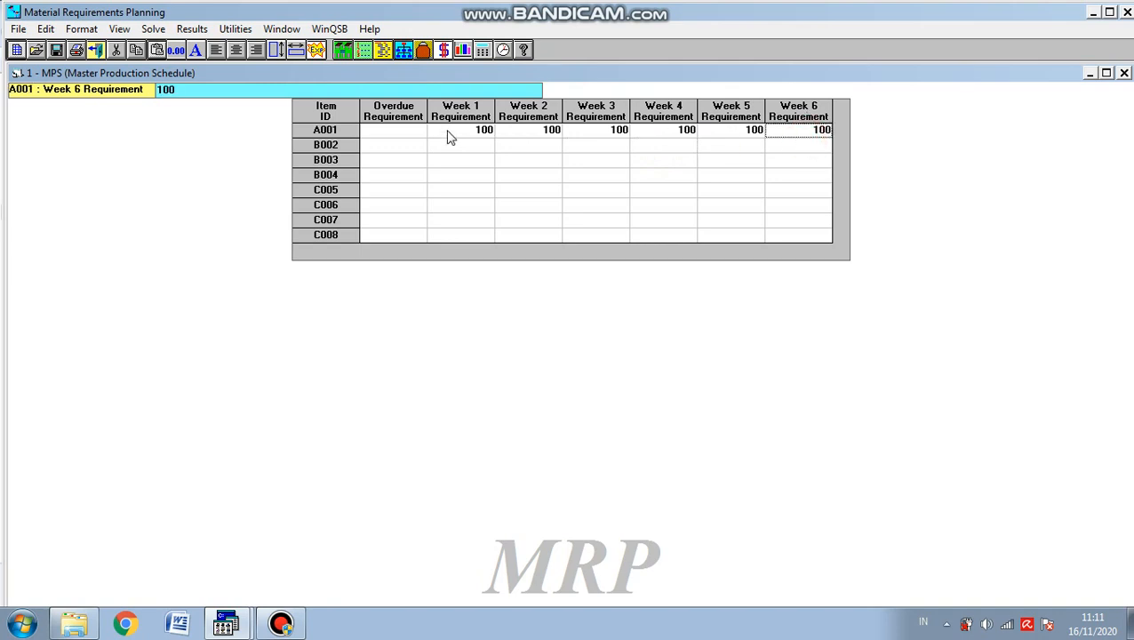
Check the On Hand Inventory column in the Inventory data and display the weekly Capacity data
left_click(121, 29)
left_click(125, 96)
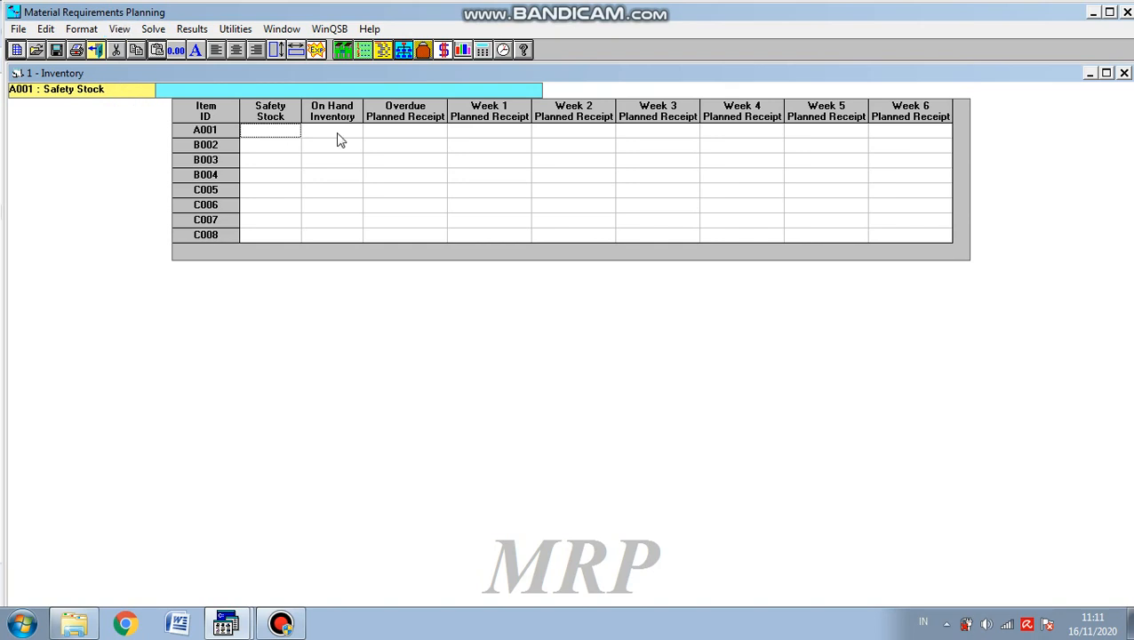
left_click_drag(336, 133, 333, 235)
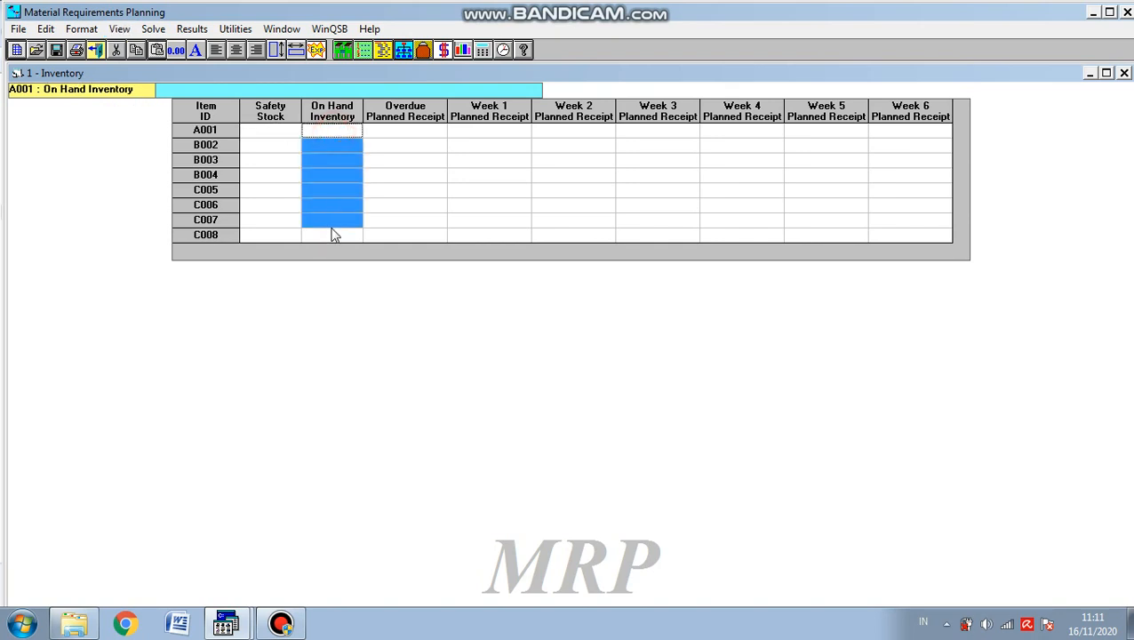
left_click_drag(336, 138, 333, 216)
left_click(129, 29)
left_click(152, 109)
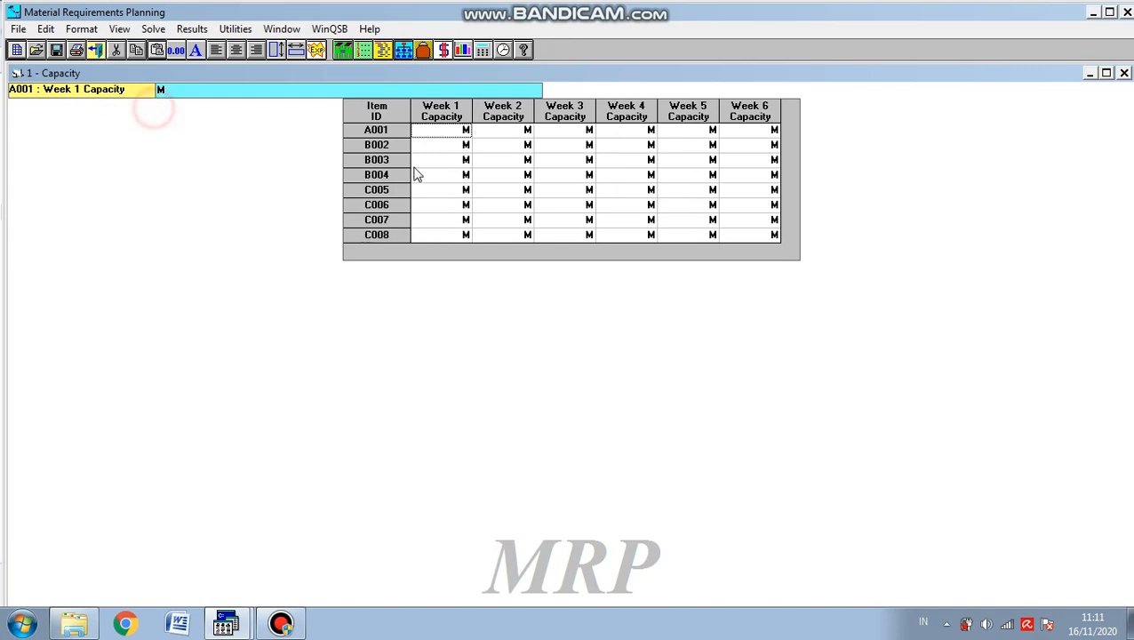
Explode the material requirements and review the MRP report by Item ID for all items
left_click(158, 30)
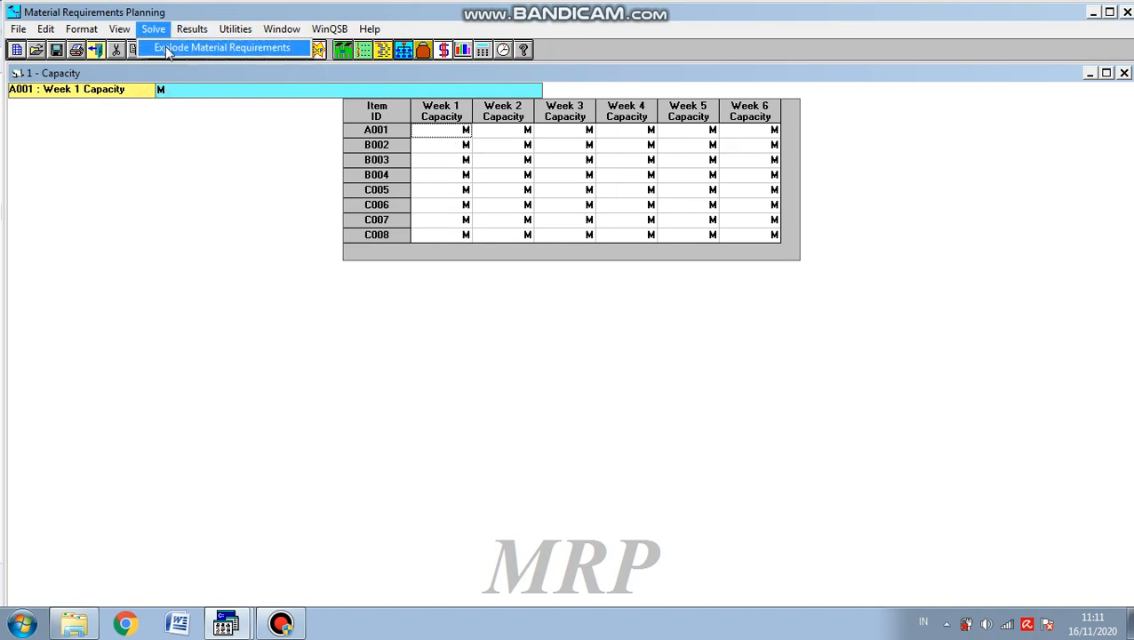
left_click(167, 46)
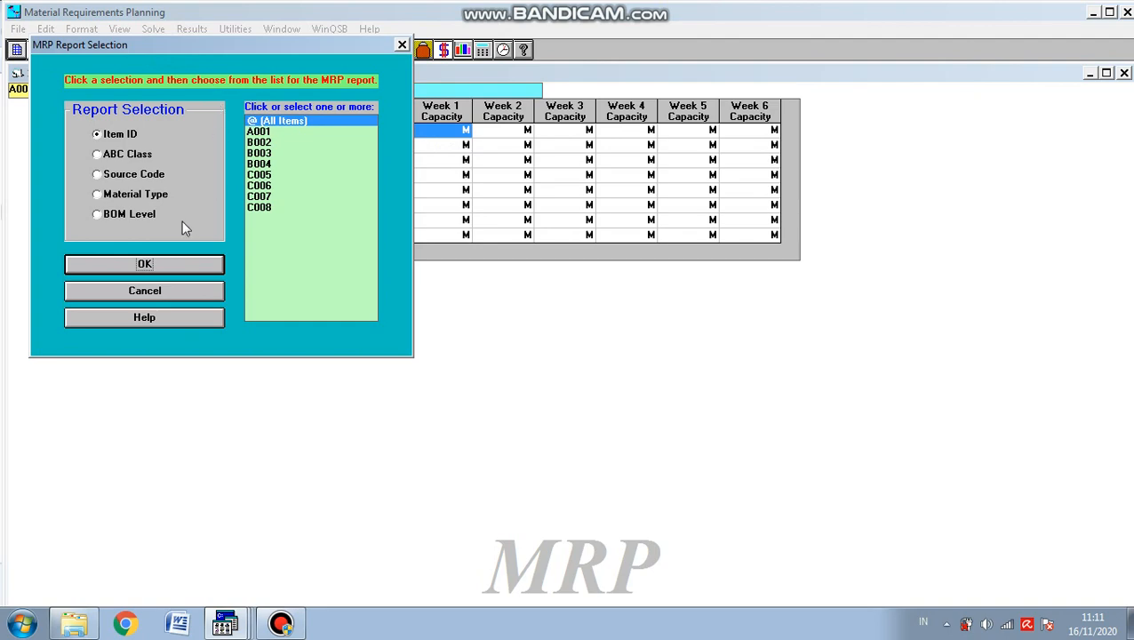
left_click(141, 264)
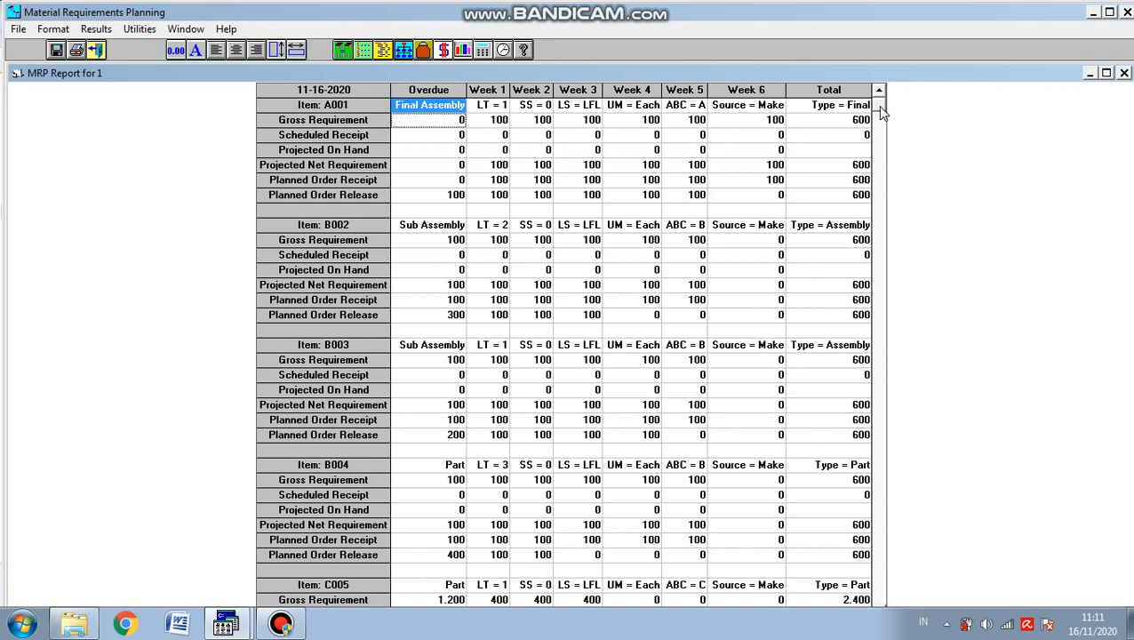
left_click_drag(880, 111, 882, 602)
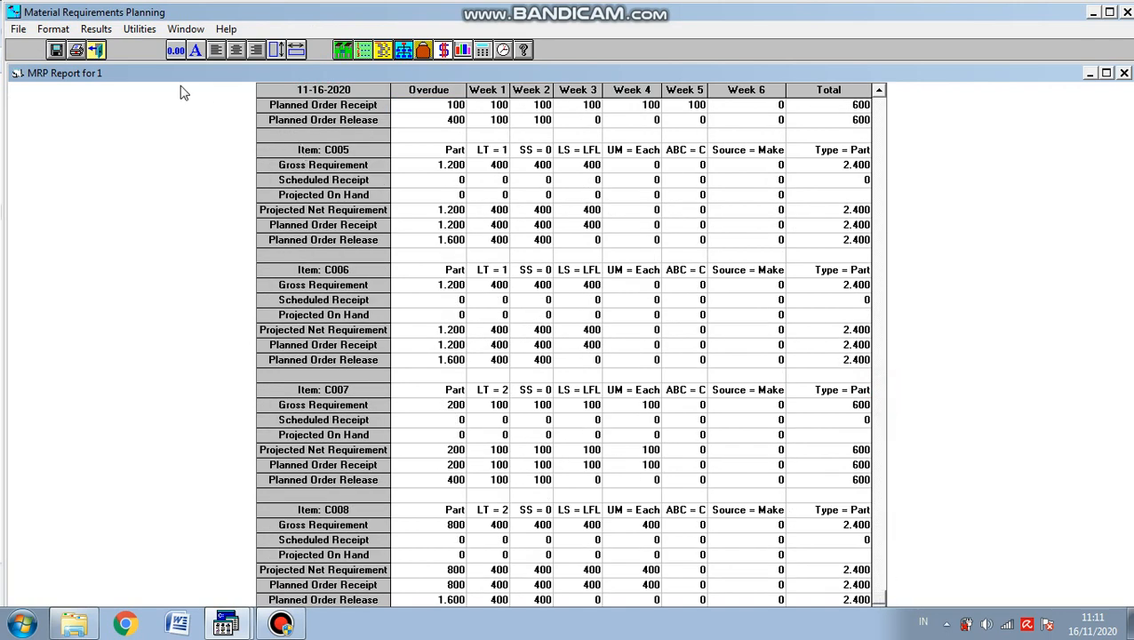
Show the Cost Analysis for the lot-for-lot plan and return to the problem data
left_click(96, 28)
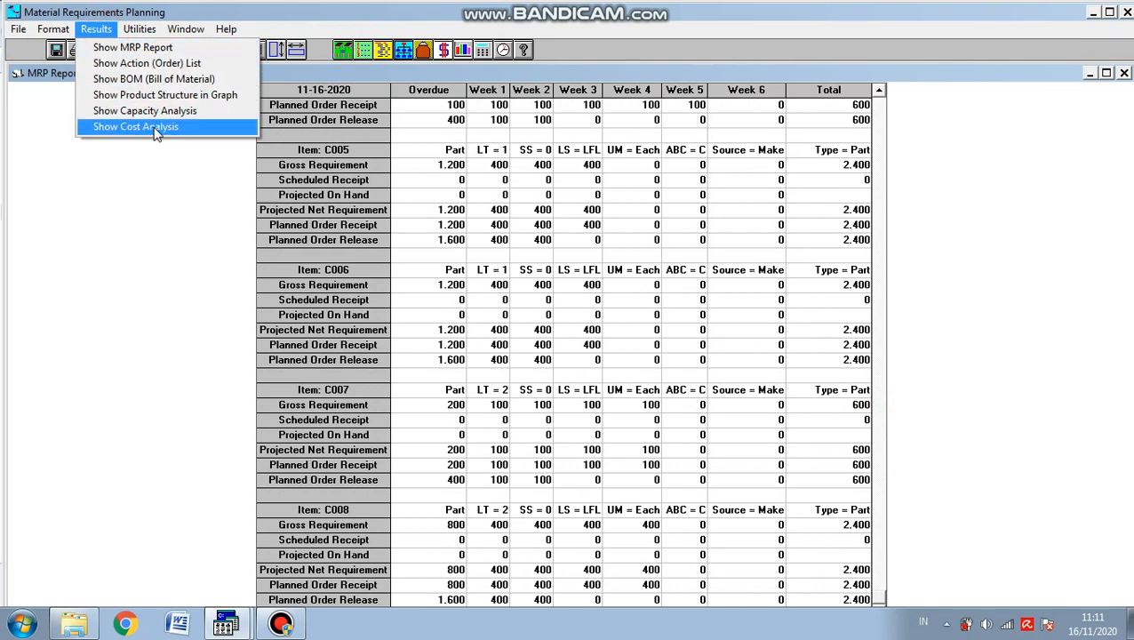
left_click(156, 129)
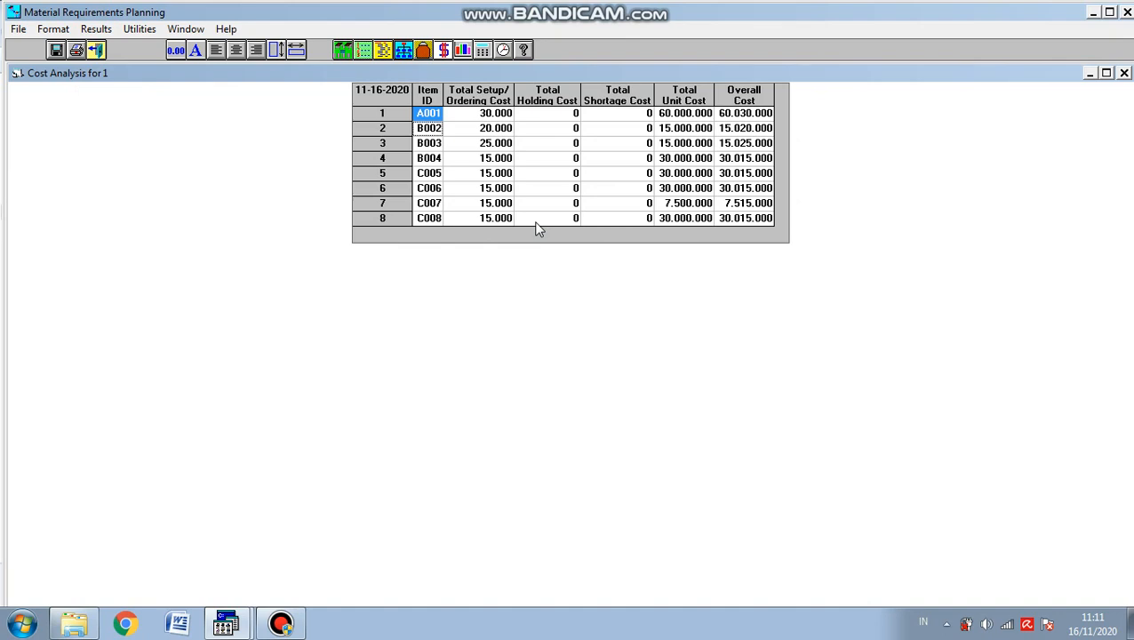
left_click(96, 50)
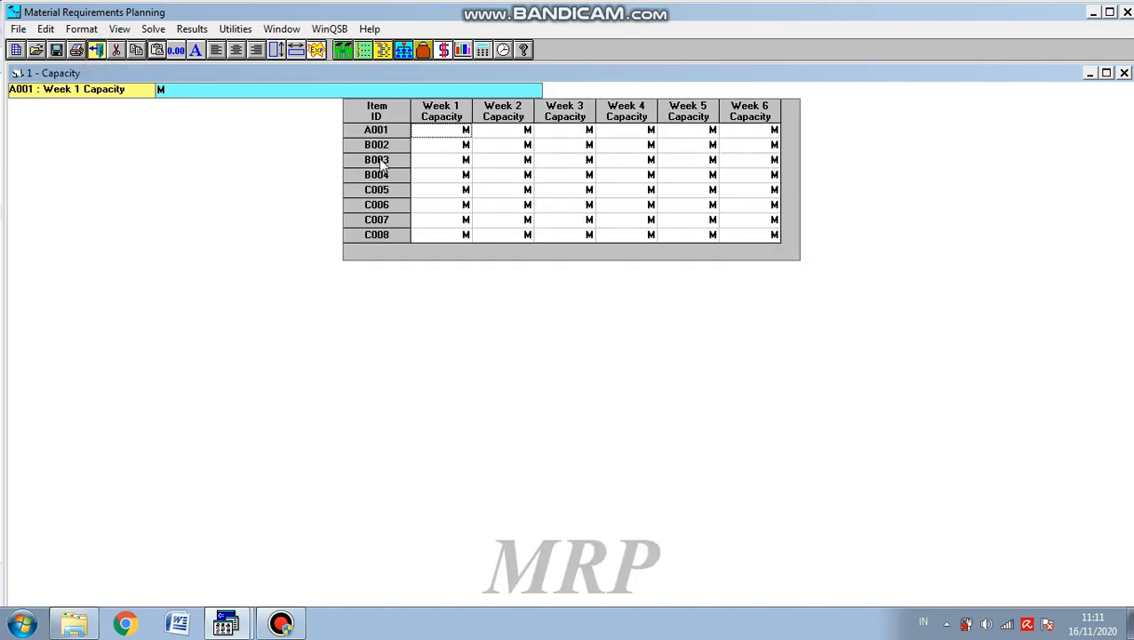
Return to the Item Master and set the lot size of item A001 to POQ
left_click(120, 29)
left_click(153, 29)
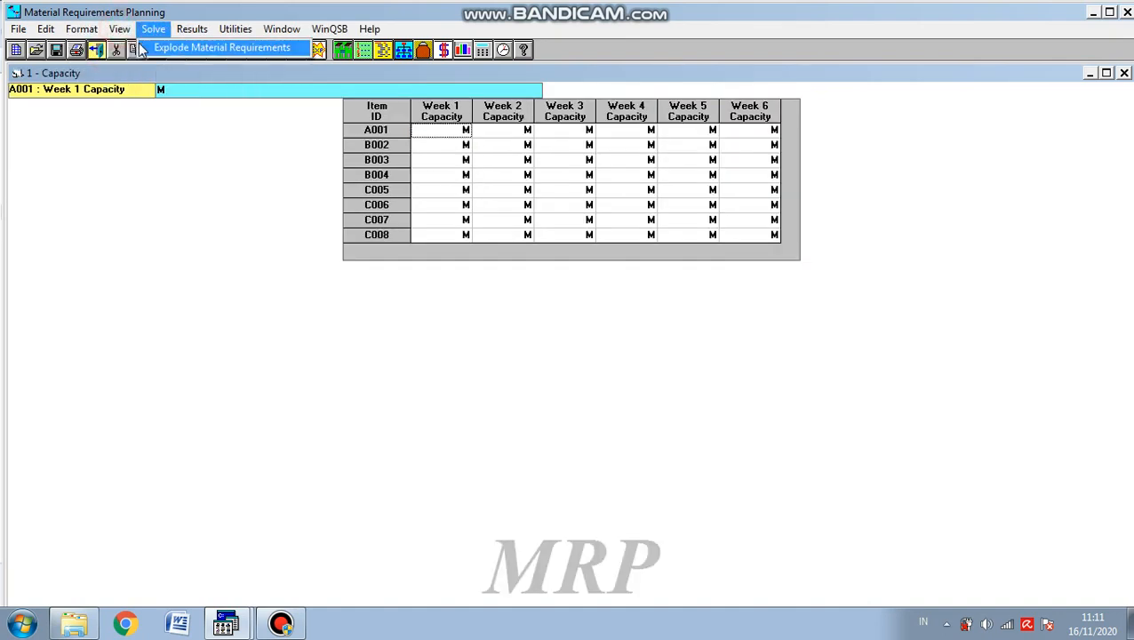
left_click(128, 46)
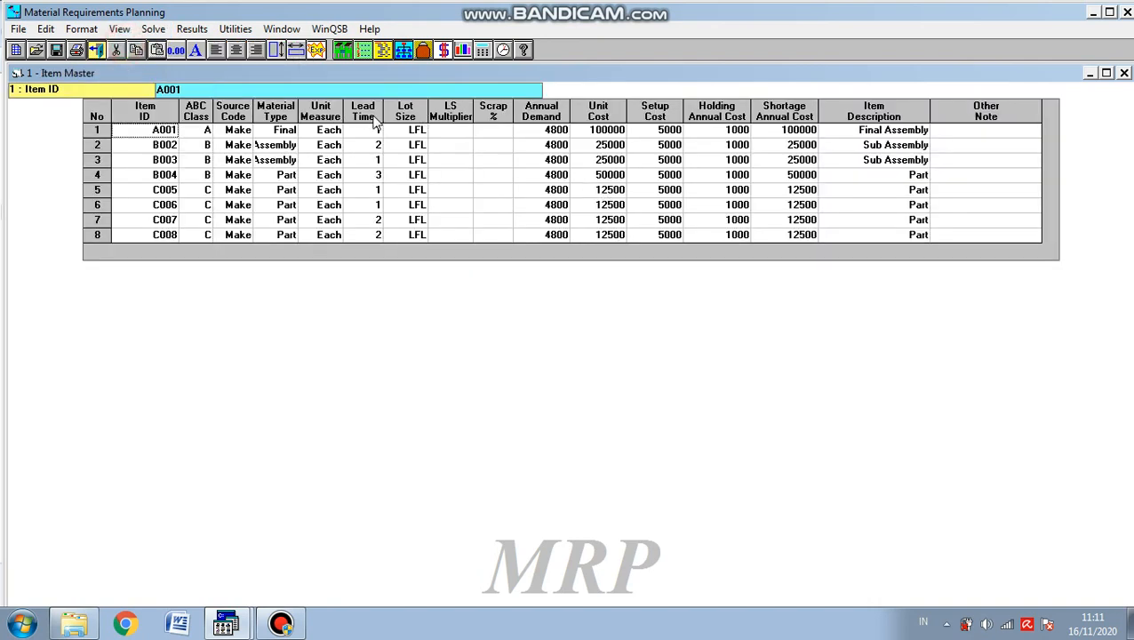
left_click(411, 131)
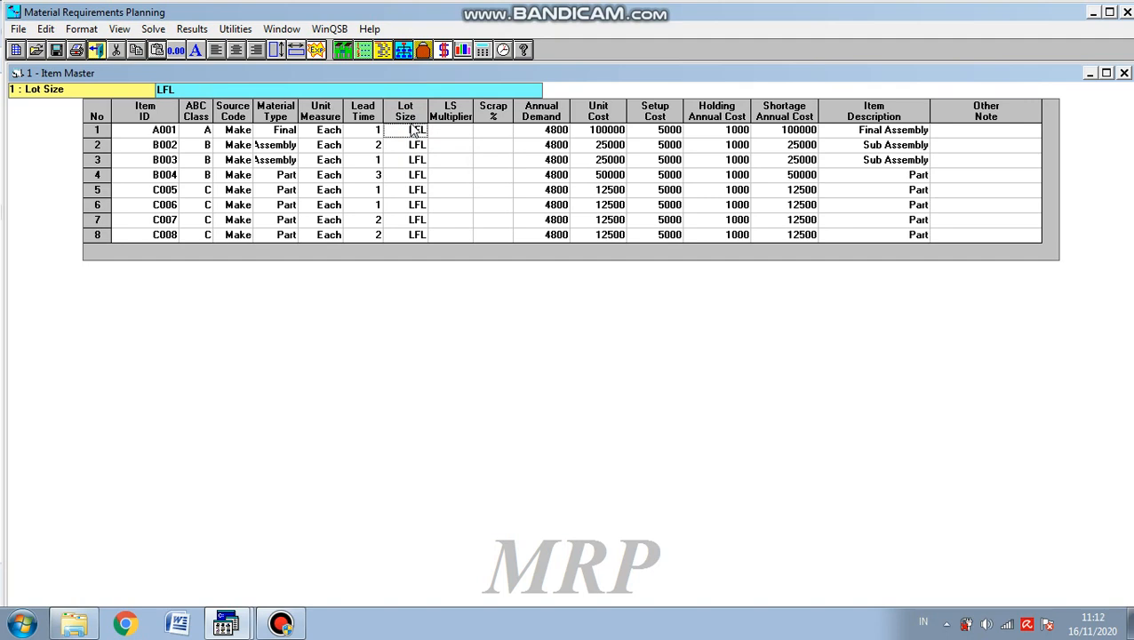
left_click(414, 130)
key("BackSpace")
key("BackSpace")
key("BackSpace")
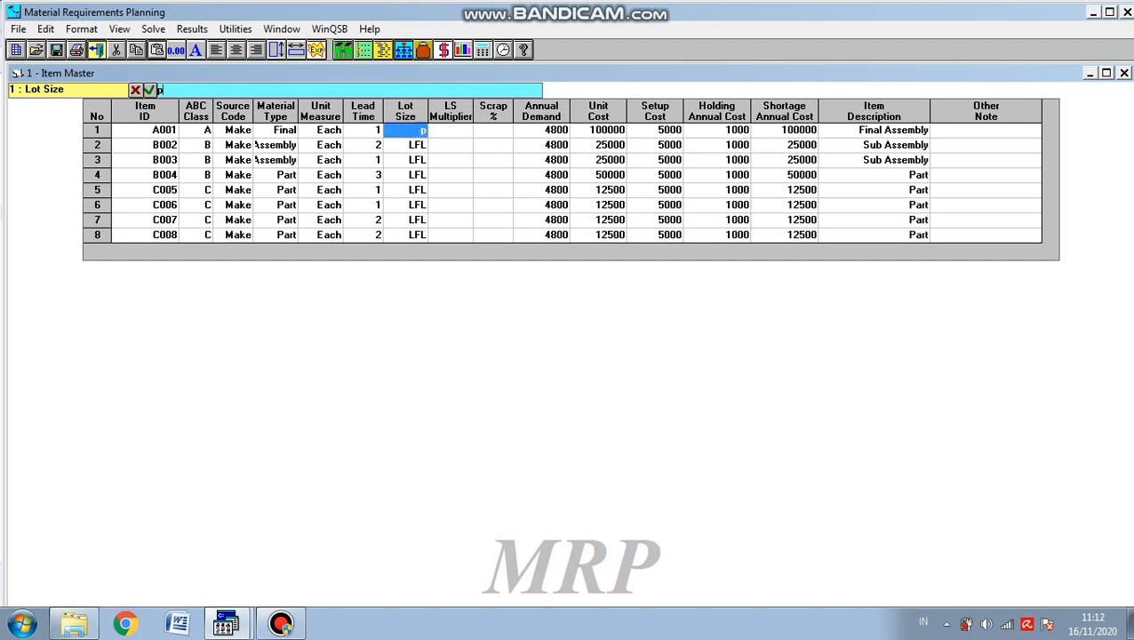
type("POQ")
key("Return")
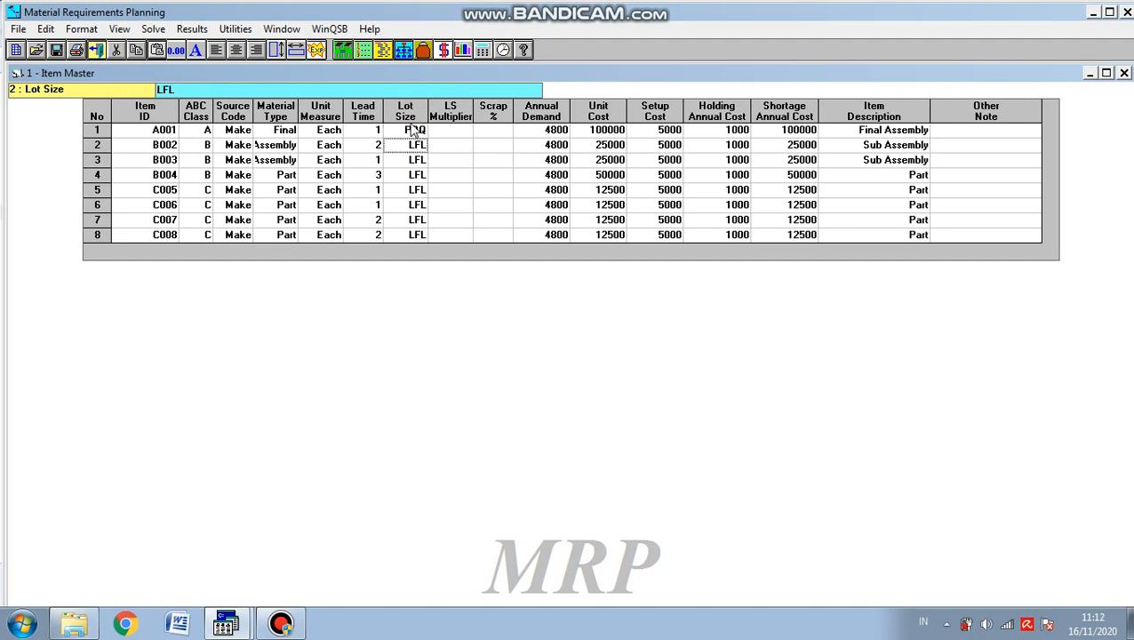
left_click(414, 130)
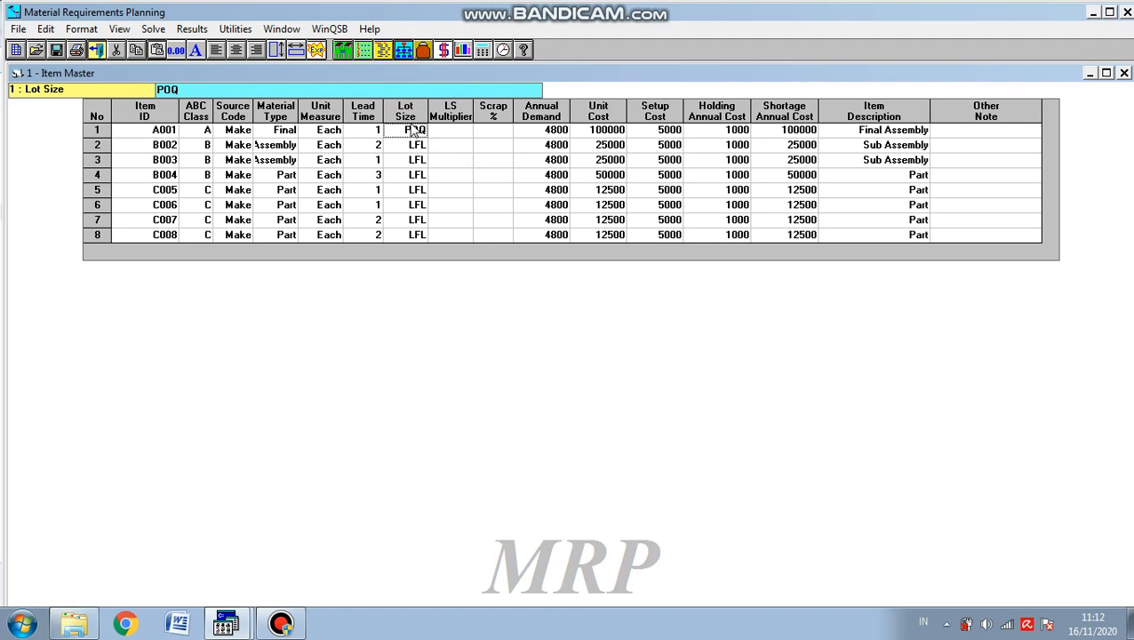
Set the lot size of the remaining seven items, B002 through C008, to POQ in the Item Master
key("Down")
key("ctrl+v")
key("Down")
key("ctrl+v")
key("Down")
key("ctrl+v")
key("Down")
key("ctrl+v")
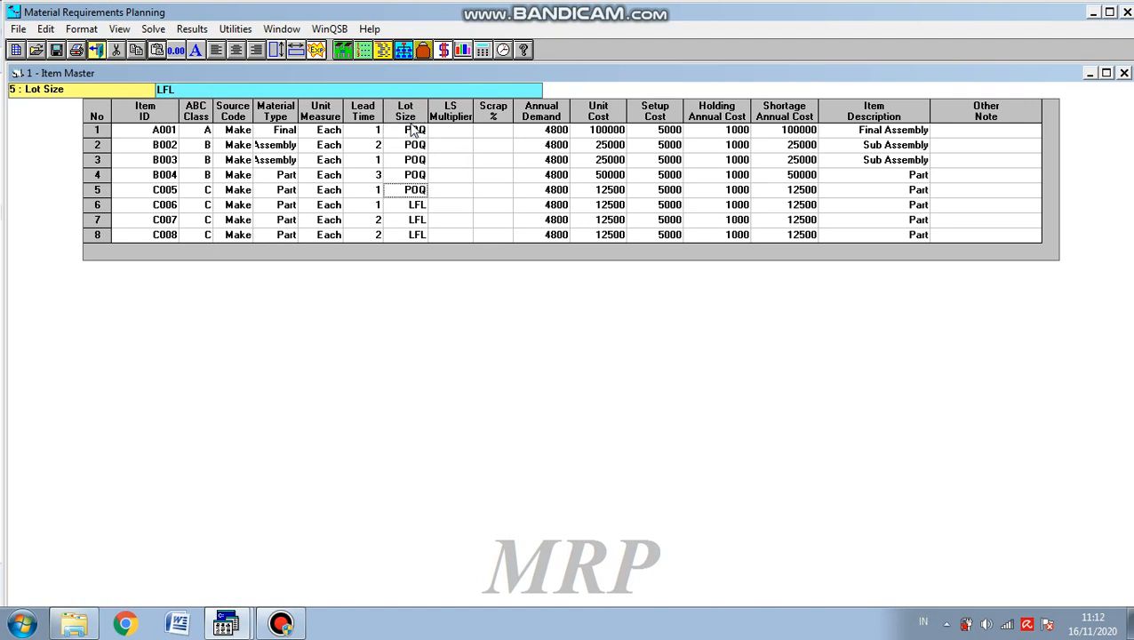
key("Down")
key("ctrl+v")
key("Down")
key("ctrl+v")
key("Down")
key("ctrl+v")
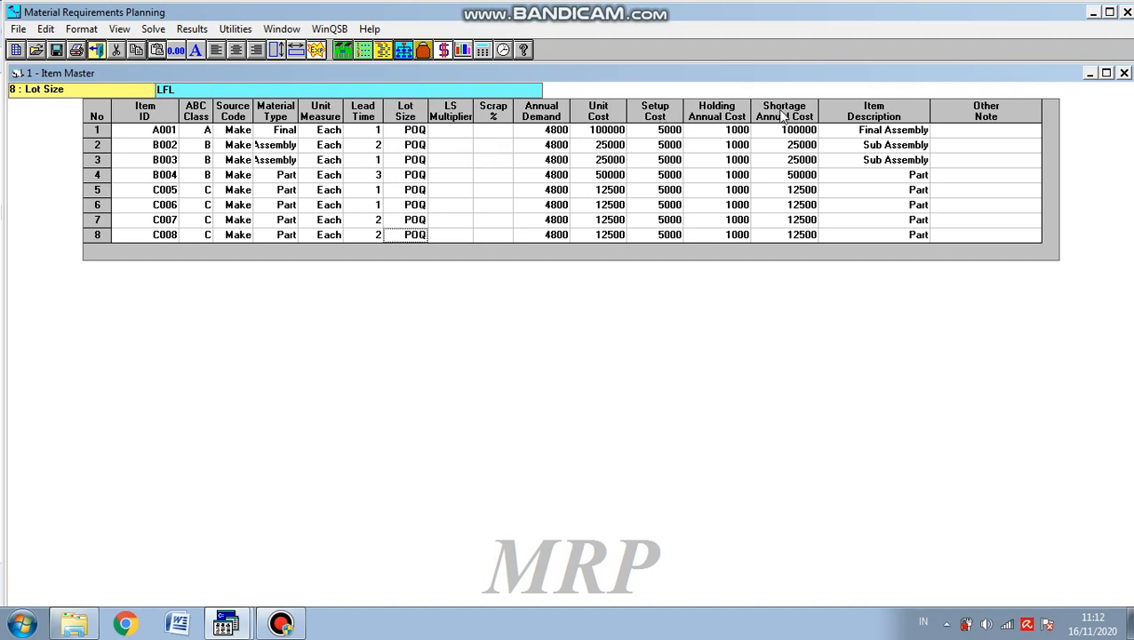
Check the Shortage Annual Cost column, then explode the material requirements and review the POQ plan's MRP report down to item C008
left_click_drag(800, 132, 798, 236)
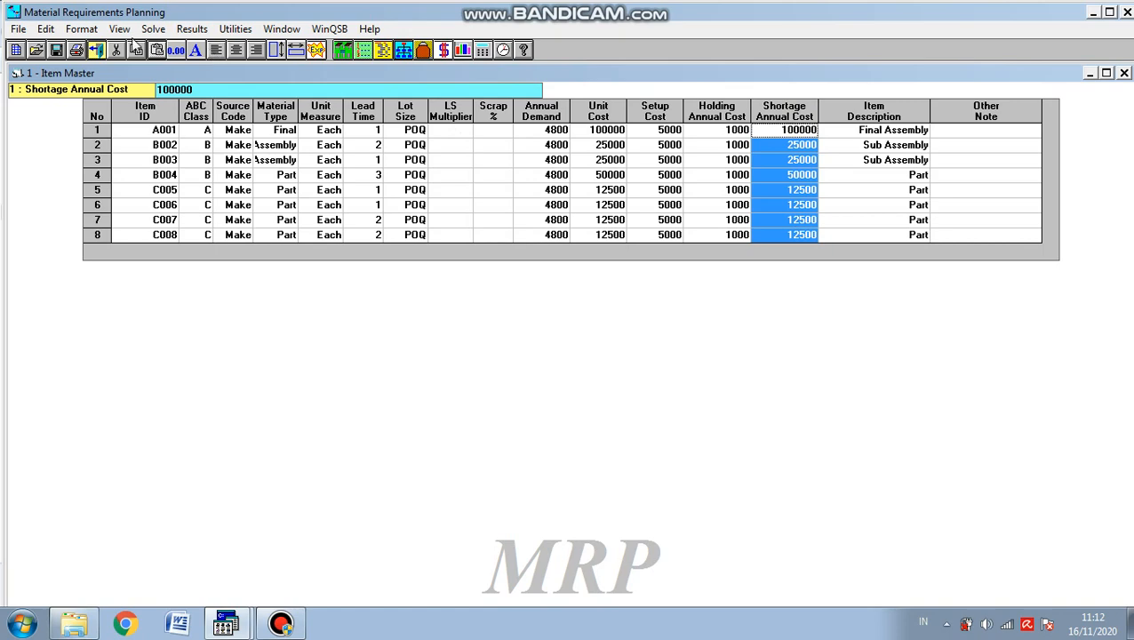
left_click(192, 28)
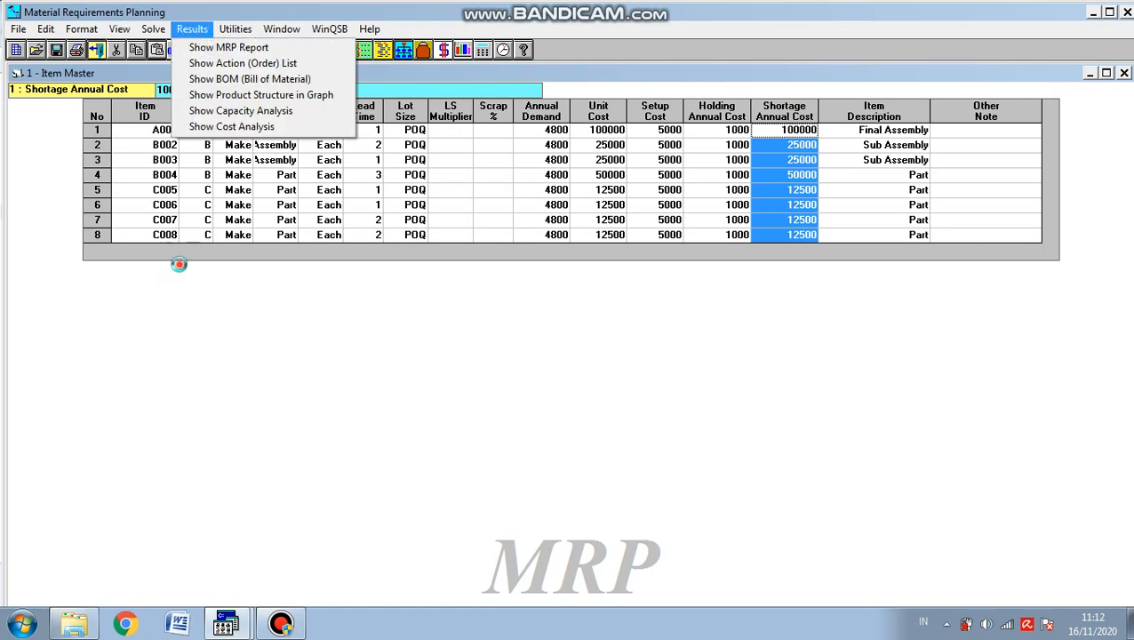
left_click(179, 265)
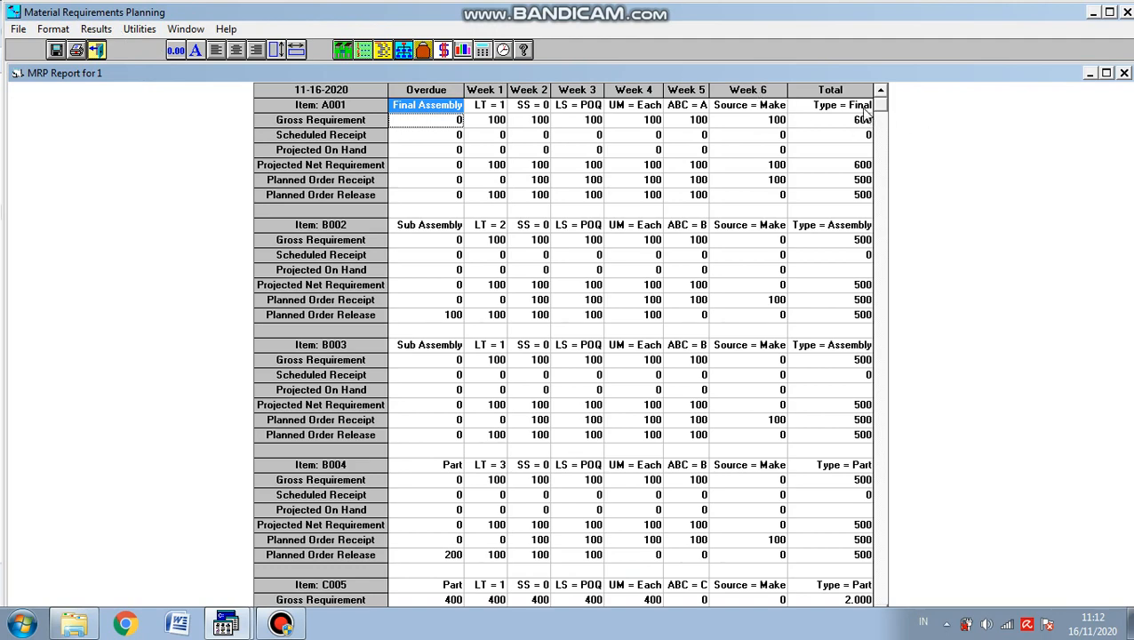
left_click_drag(880, 104, 880, 598)
left_click(1106, 74)
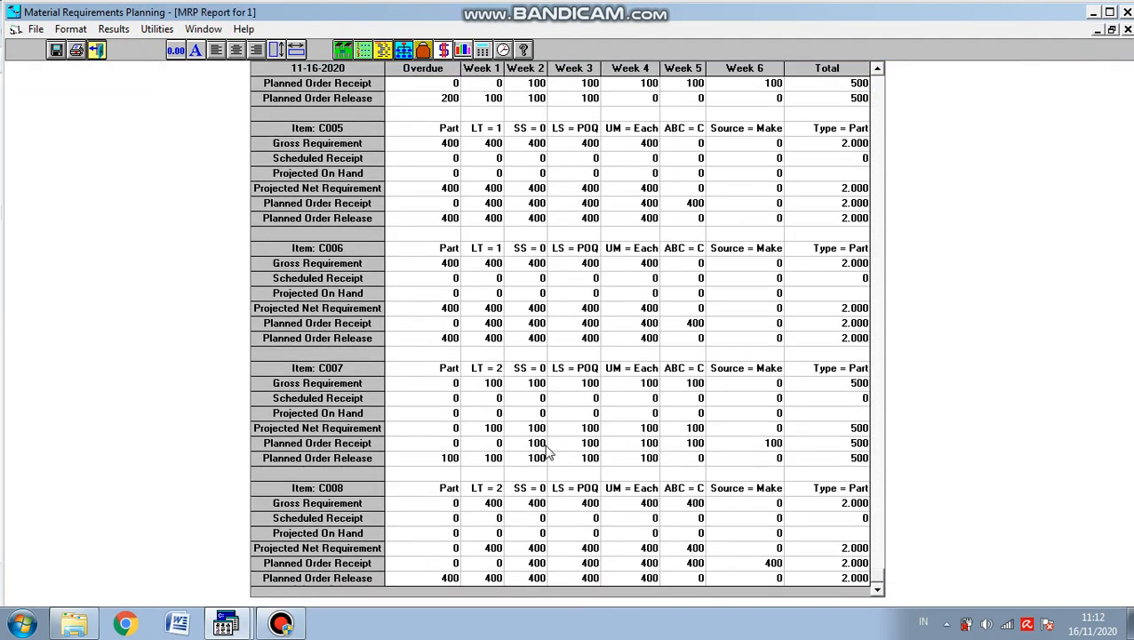
Show the Cost Analysis for the POQ plan, examine the Total Shortage Cost column, and return to the Item Master
left_click(114, 28)
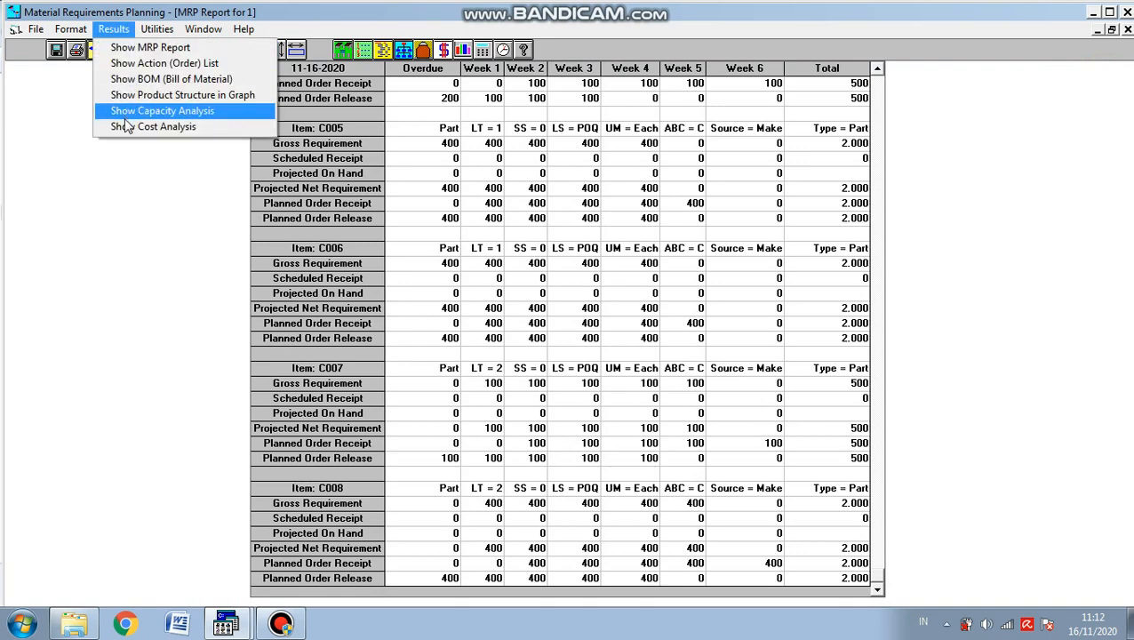
left_click(127, 126)
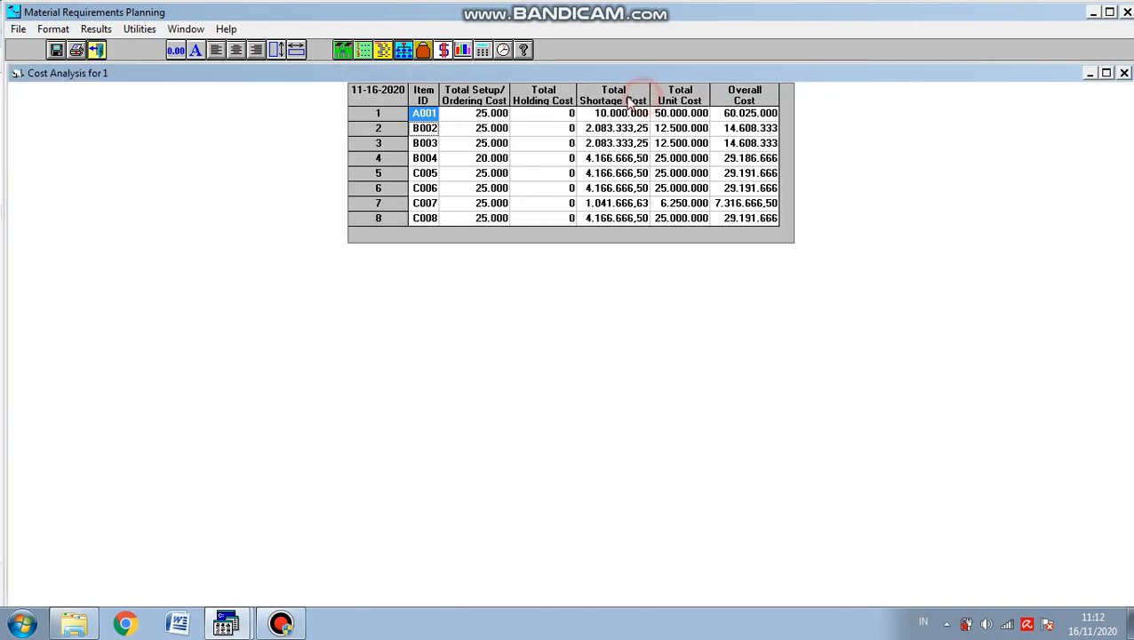
left_click_drag(617, 118, 621, 226)
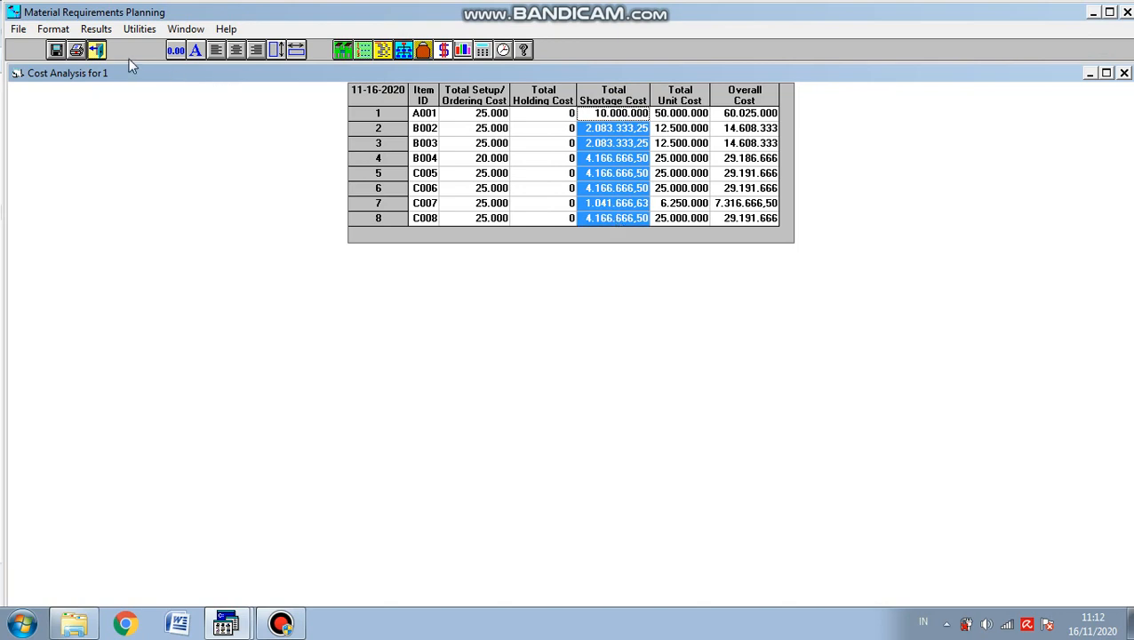
left_click(97, 50)
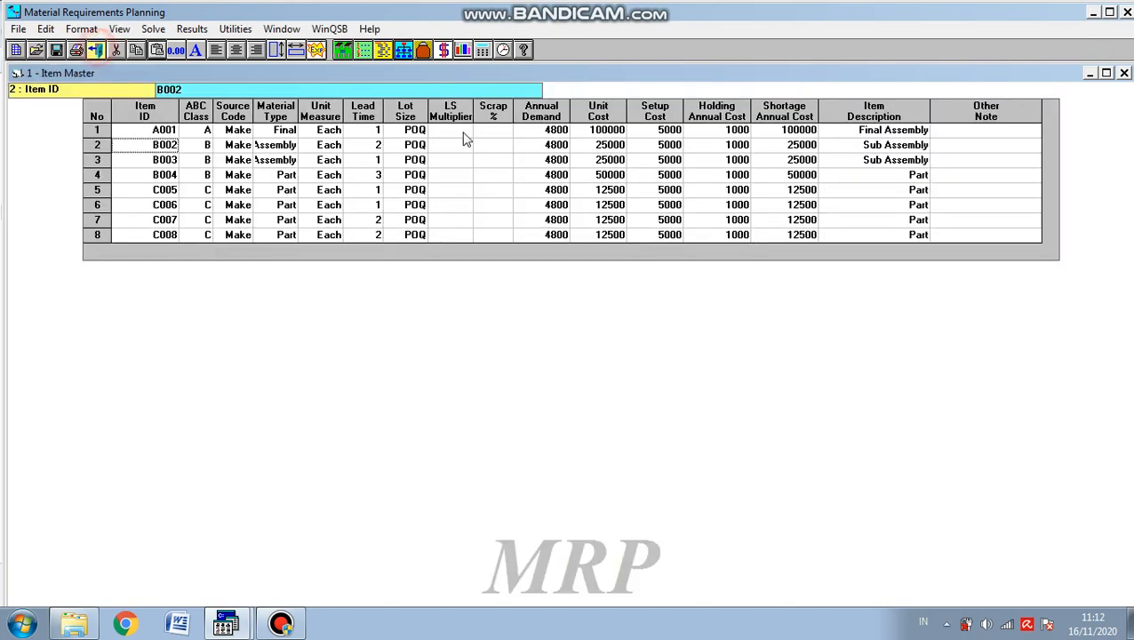
Set the lot size of all eight items, A001 through C008, to EOQ in the Item Master
left_click(407, 131)
type("eoq")
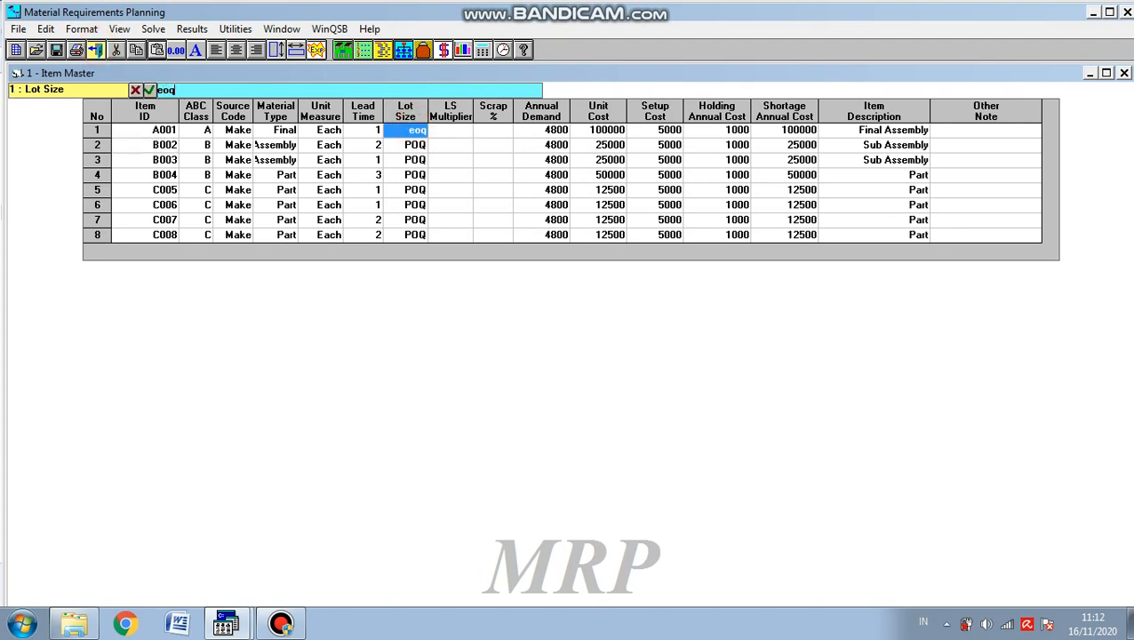
key("Return")
key("Down")
type("EOQ")
key("Down")
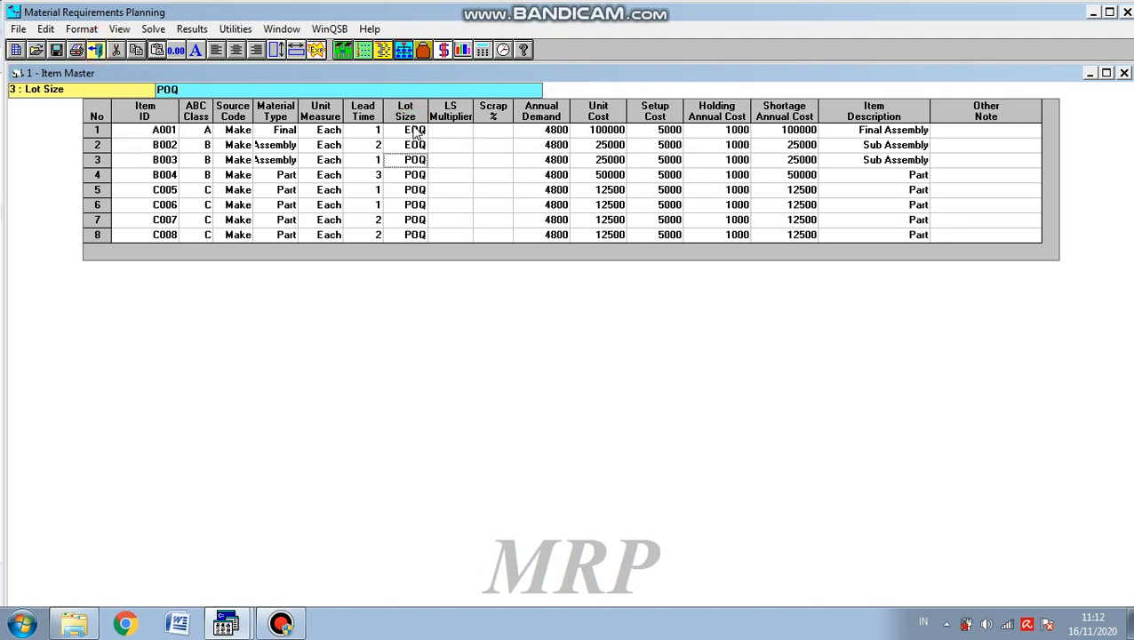
key("ctrl+v")
key("Down")
key("ctrl+v")
key("Down")
type("EOQ")
key("Down")
key("ctrl+v")
key("Down")
key("ctrl+v")
key("Down")
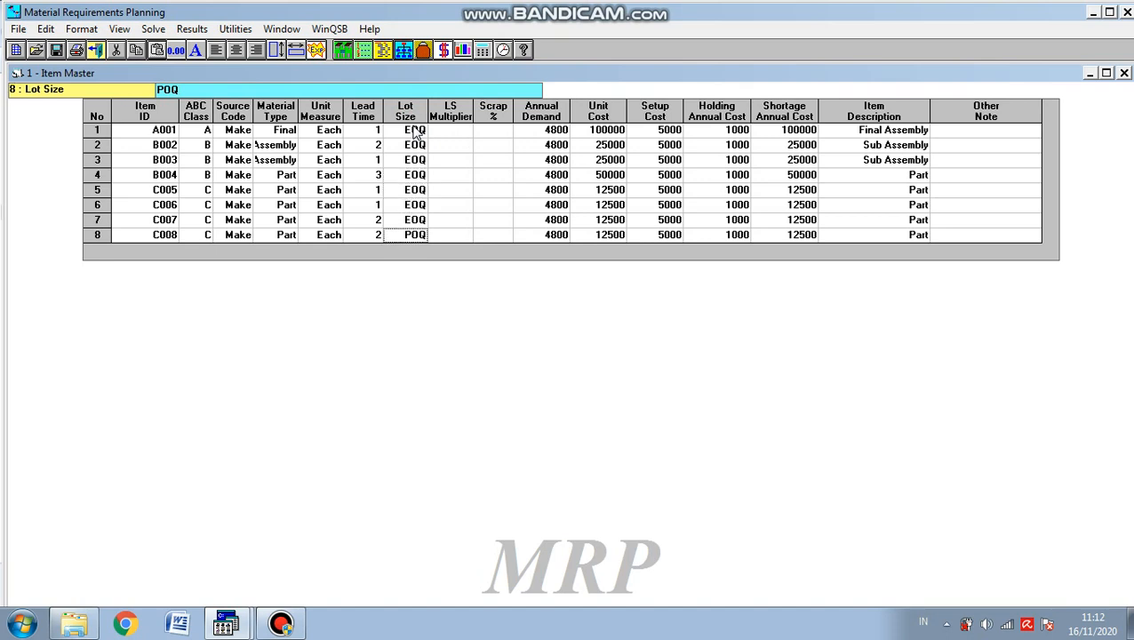
type("EOQ")
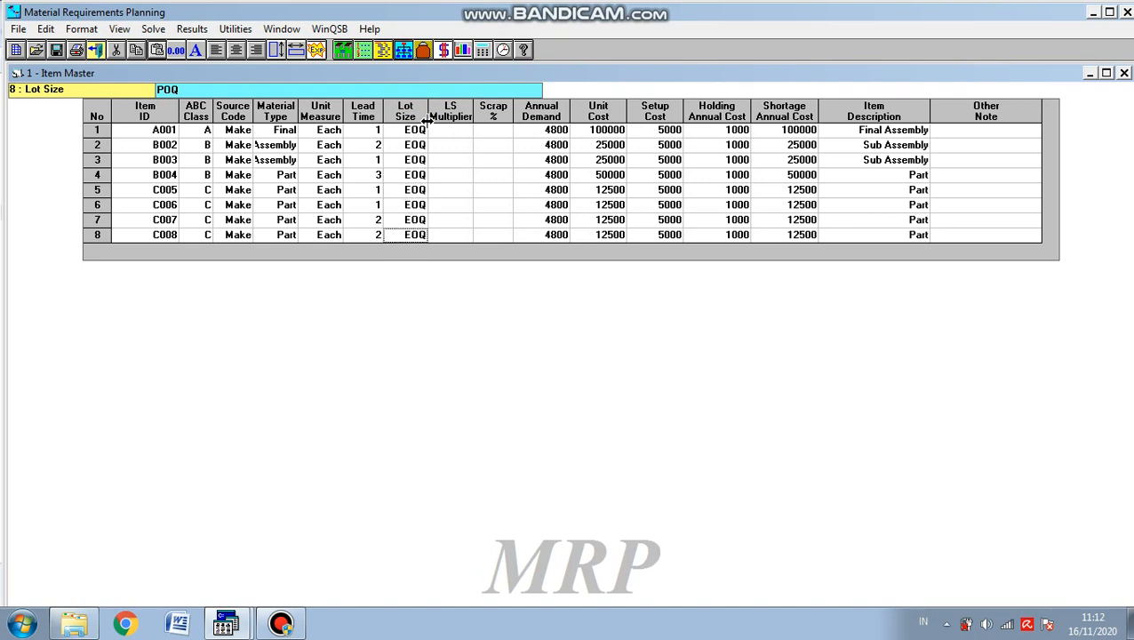
Explode the material requirements for the EOQ plan and review the resulting MRP report
left_click(184, 30)
mouse_move(165, 34)
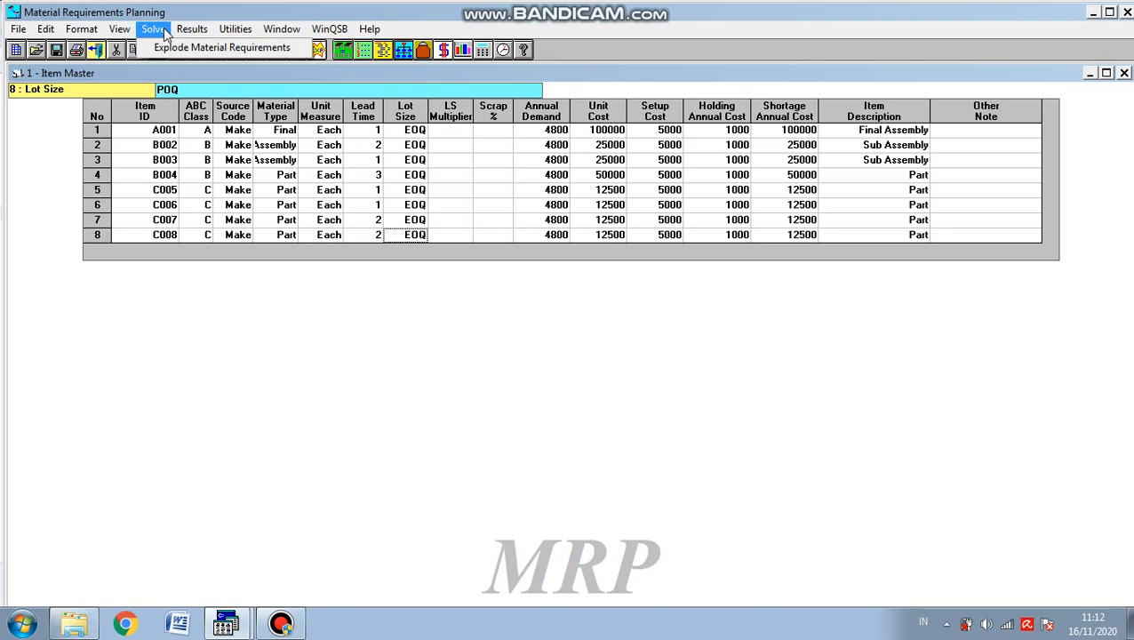
left_click(171, 47)
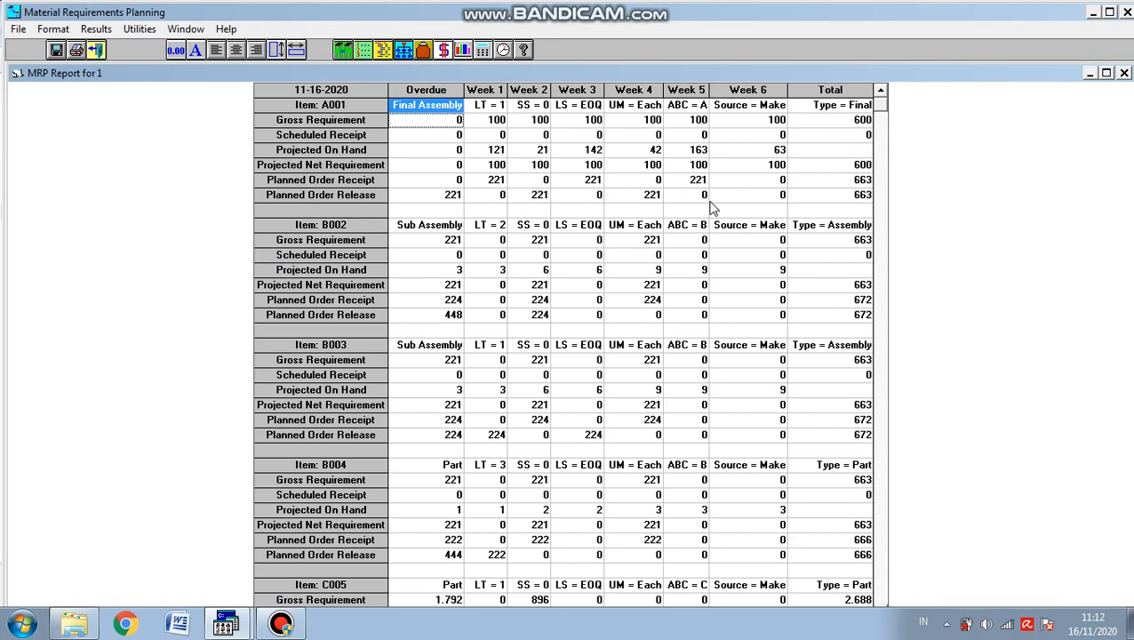
left_click(878, 105)
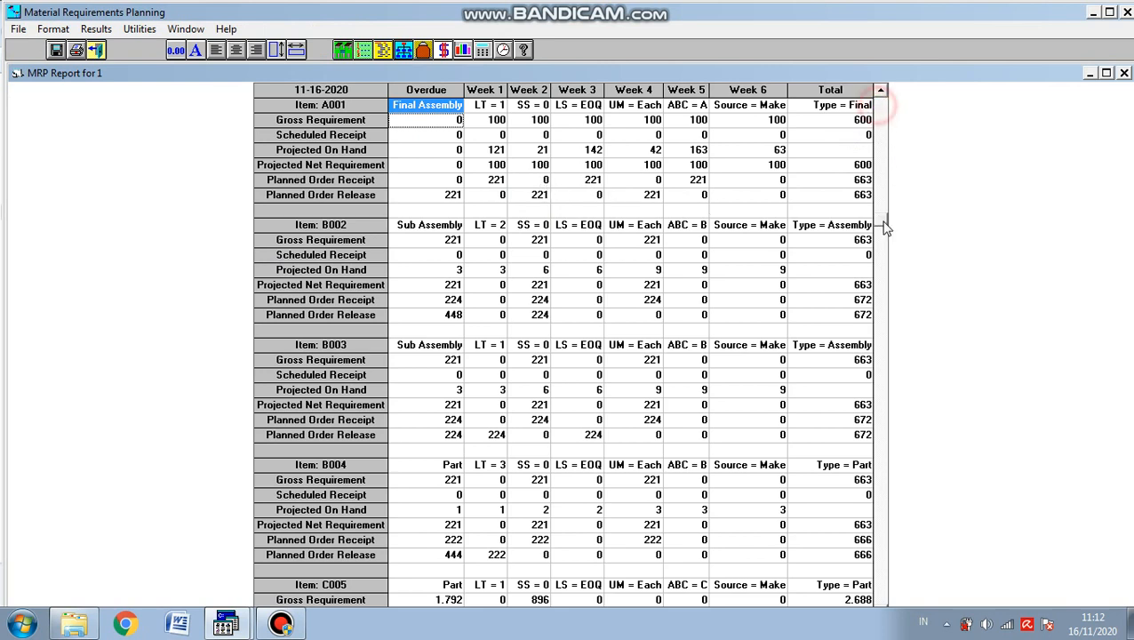
left_click_drag(883, 220, 881, 238)
left_click(862, 275)
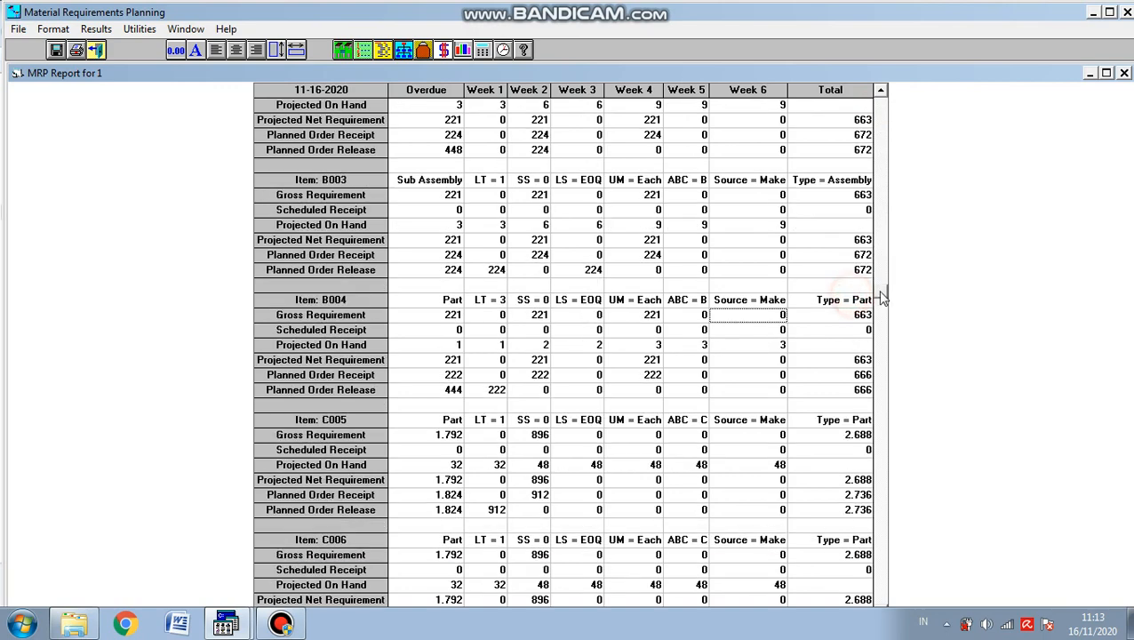
left_click_drag(879, 291, 911, 69)
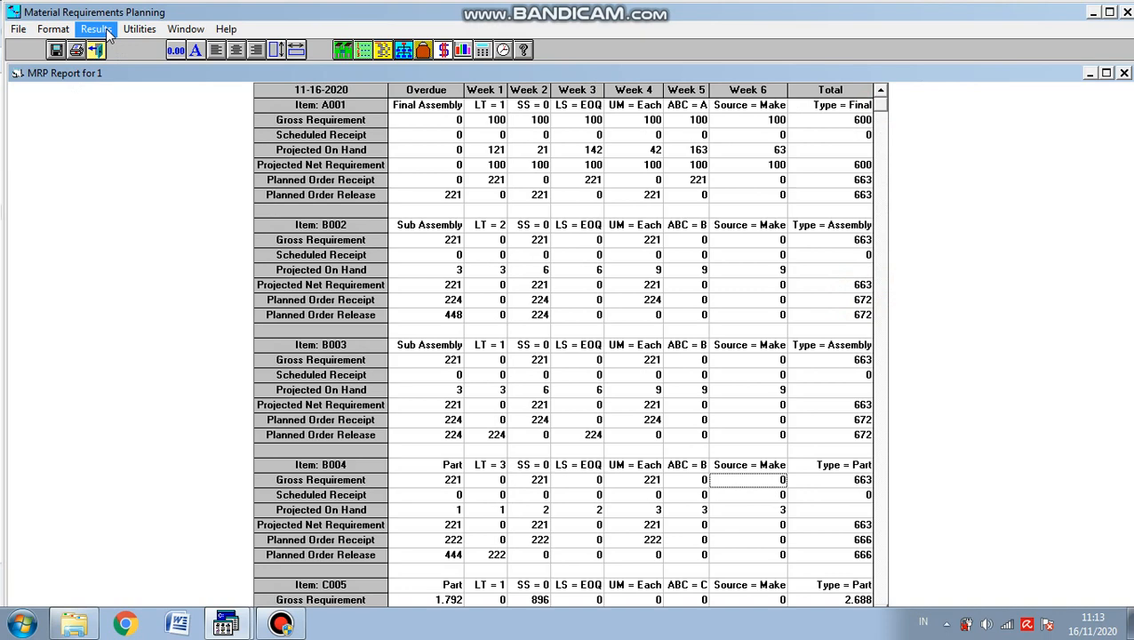
left_click(280, 624)
left_click(281, 625)
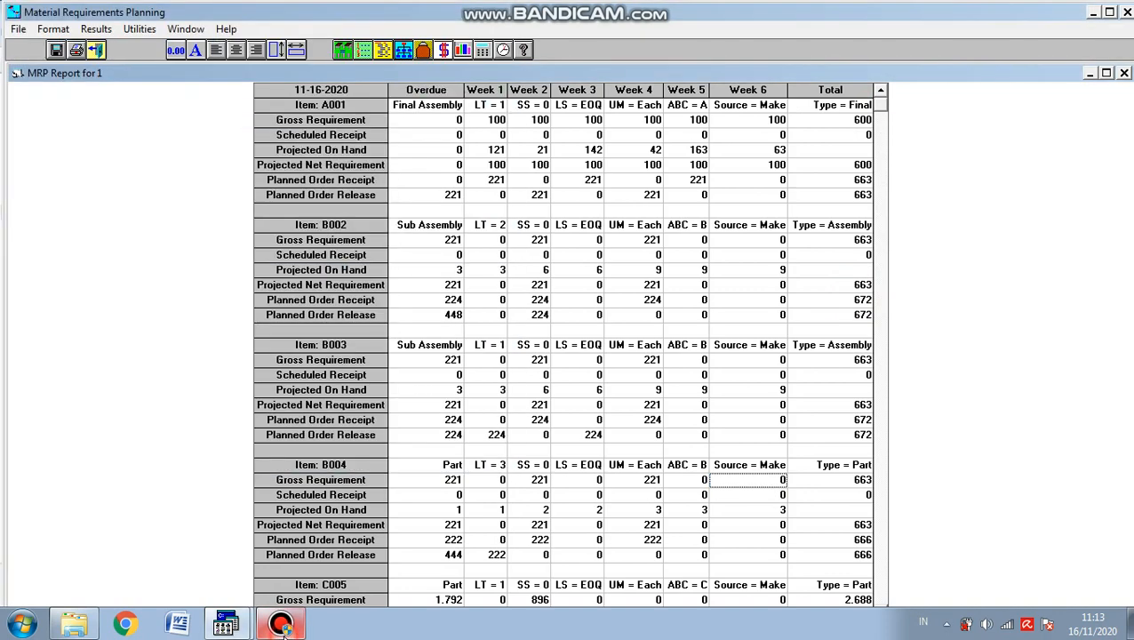
Show the Cost Analysis for the EOQ plan, examine the Total Shortage Cost column, and return to the Item Master
left_click(96, 29)
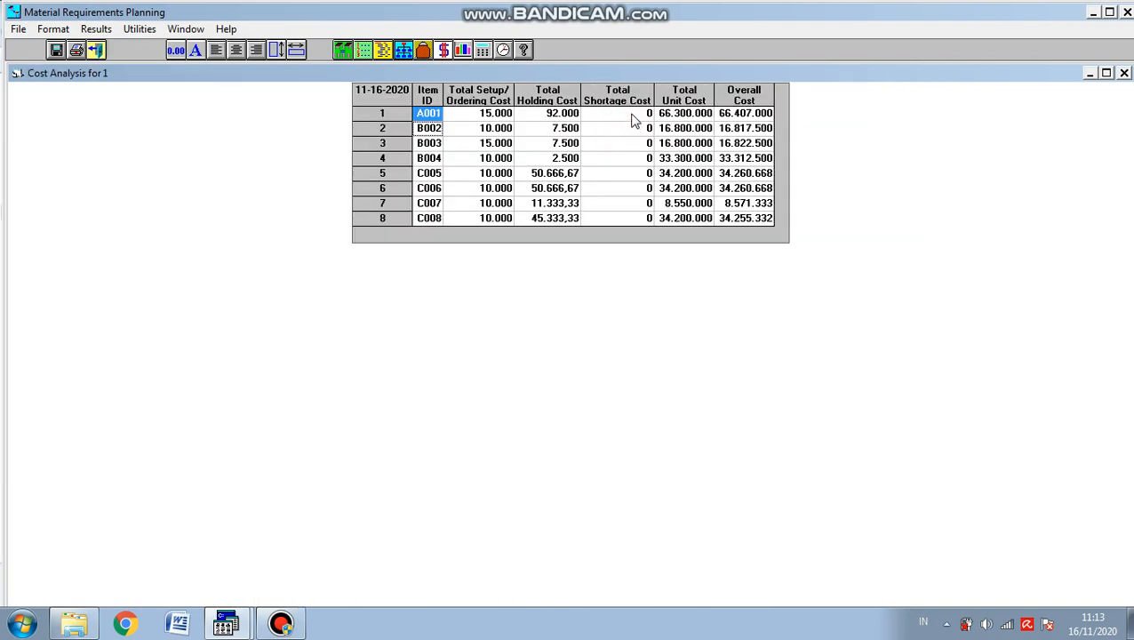
left_click_drag(633, 116, 638, 219)
left_click(632, 114)
left_click(684, 143)
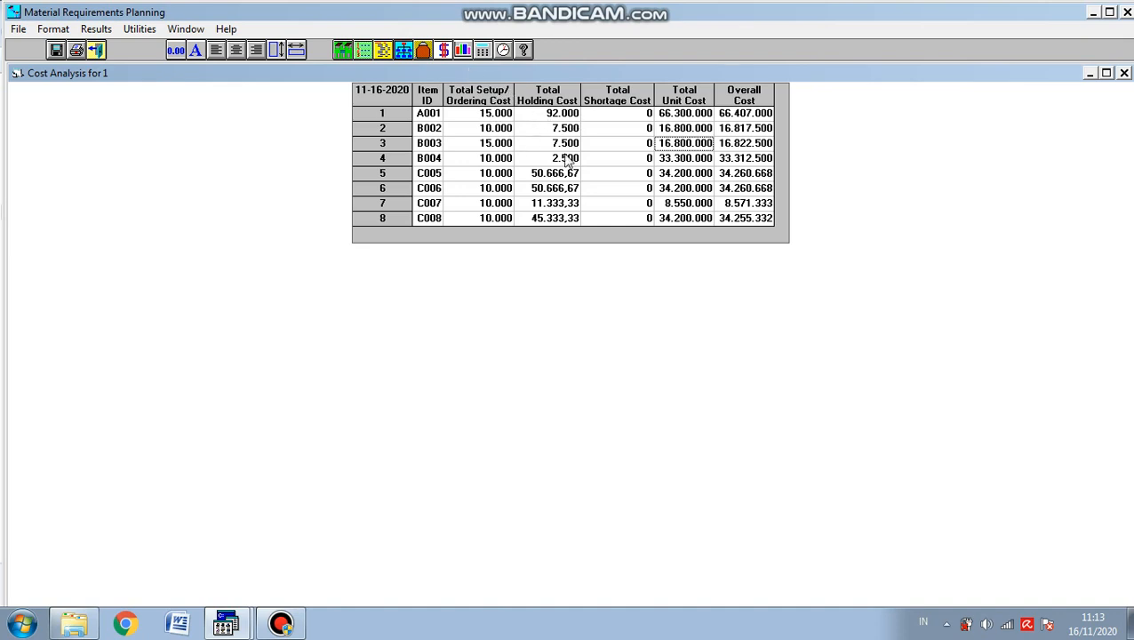
left_click(96, 49)
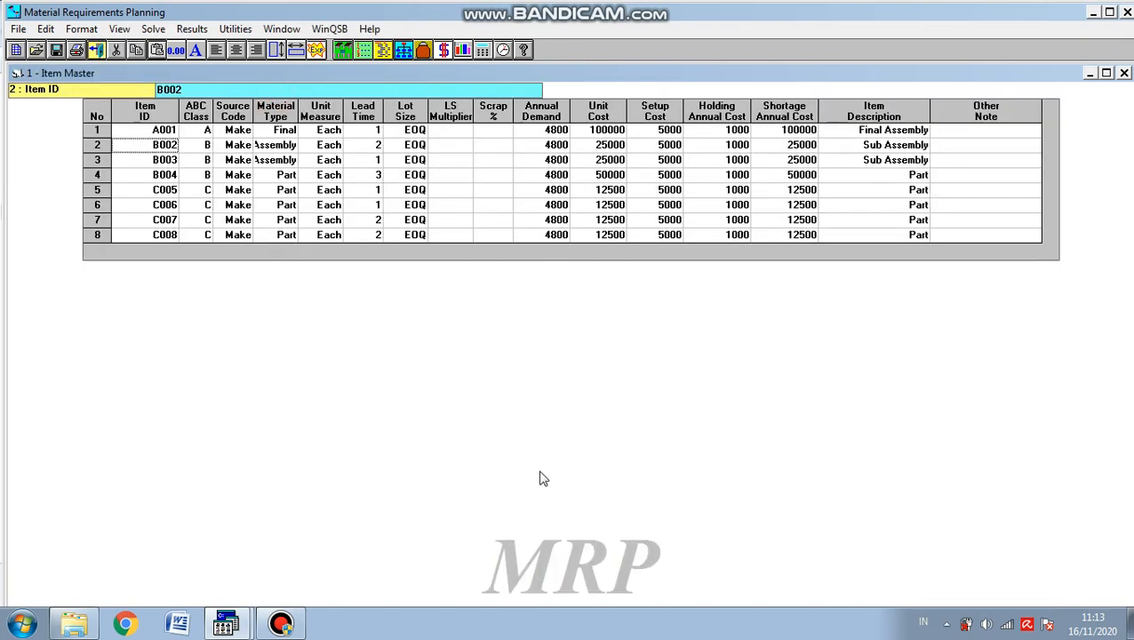
mouse_move(296, 624)
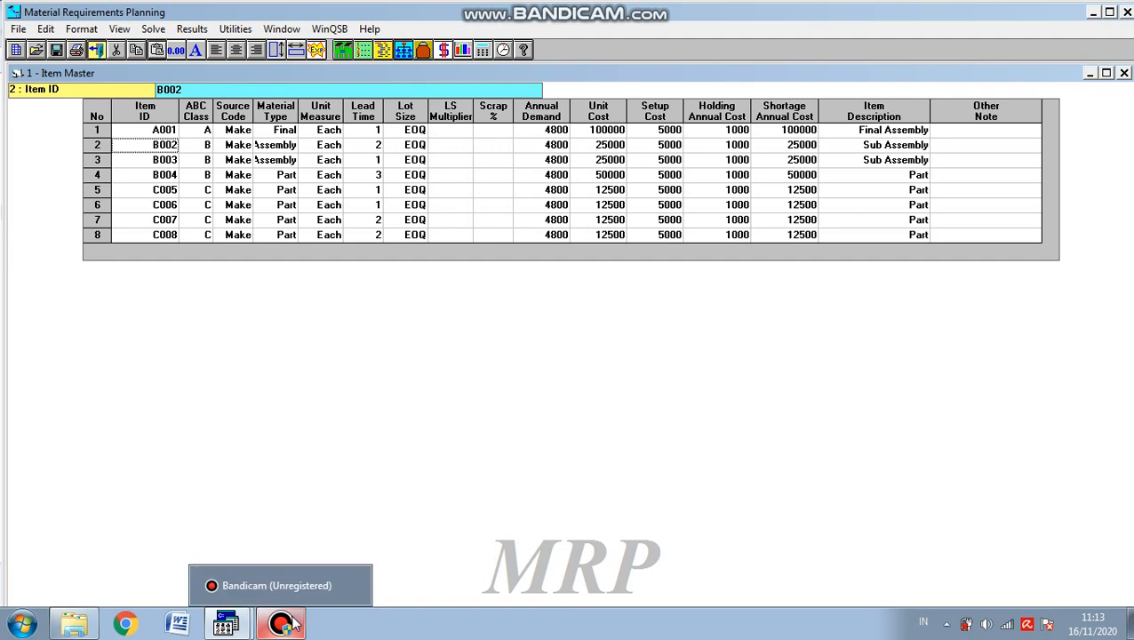
left_click(294, 624)
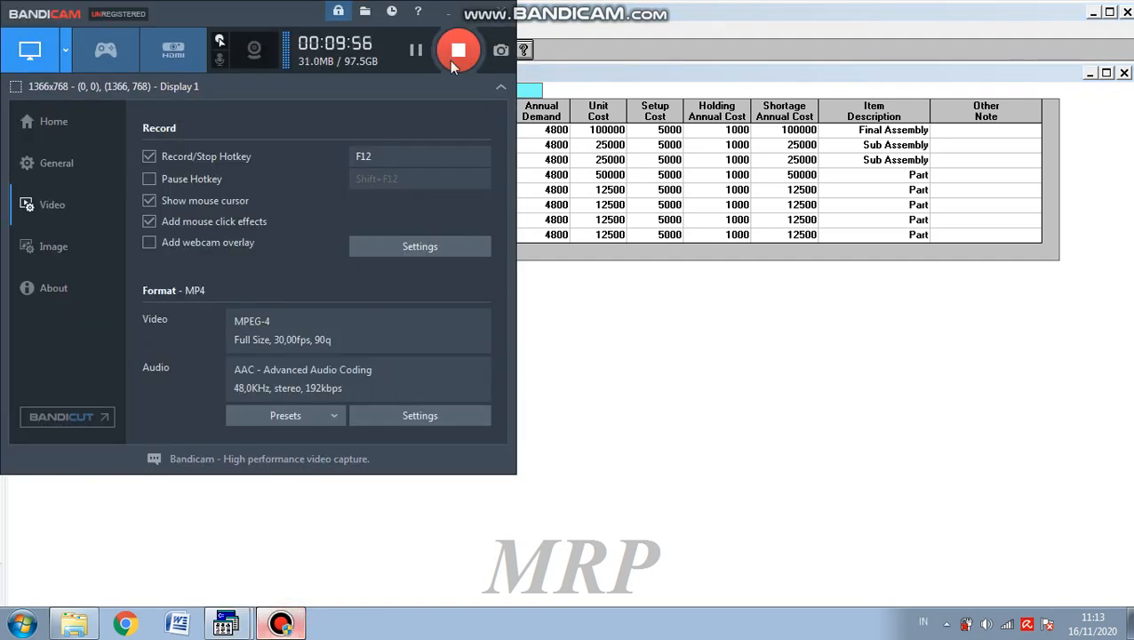